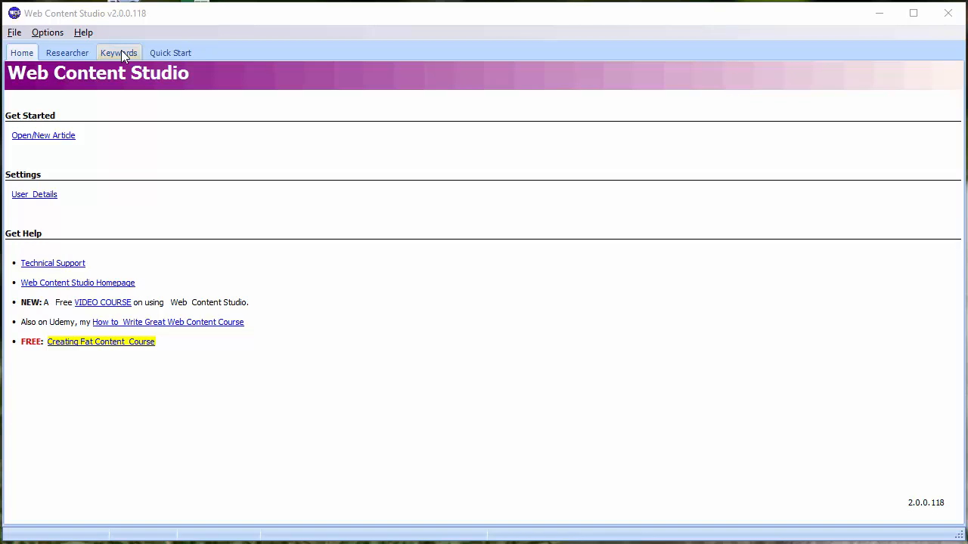
- Open the Keyword Spider, check its Manual spider options, and set the spider mode back to 1-Click
click(121, 50)
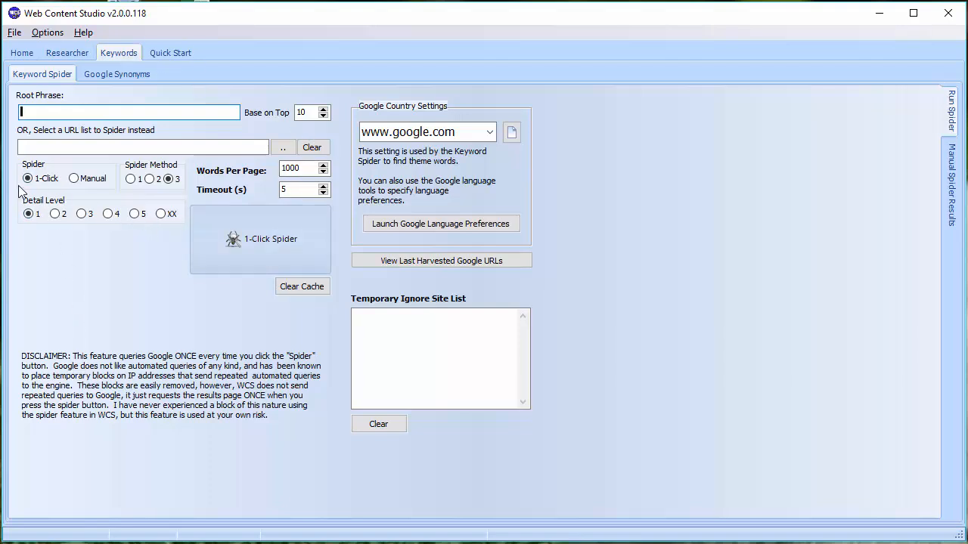
click(81, 180)
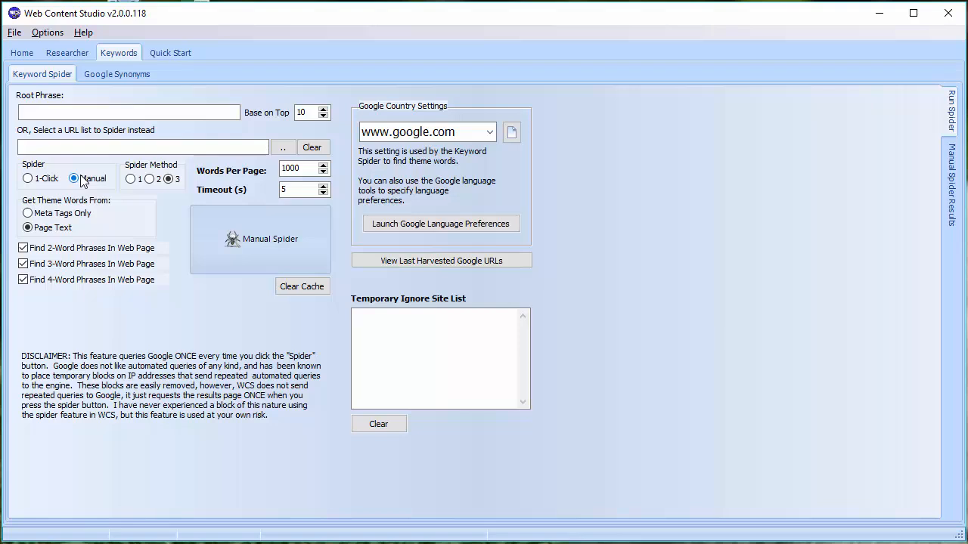
click(46, 180)
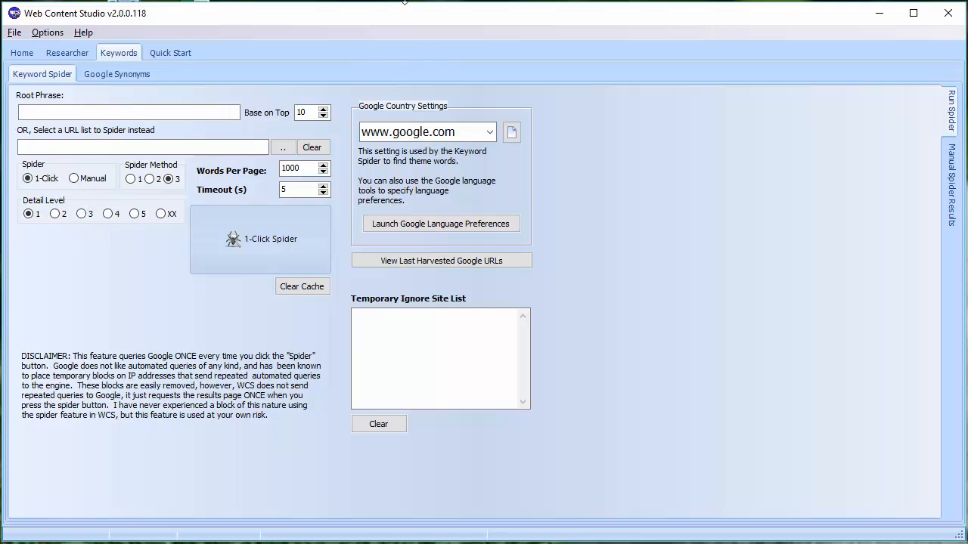
- Set the Keyword Spider's Words Per Page to 1200
drag(310, 112, 292, 108)
click(317, 110)
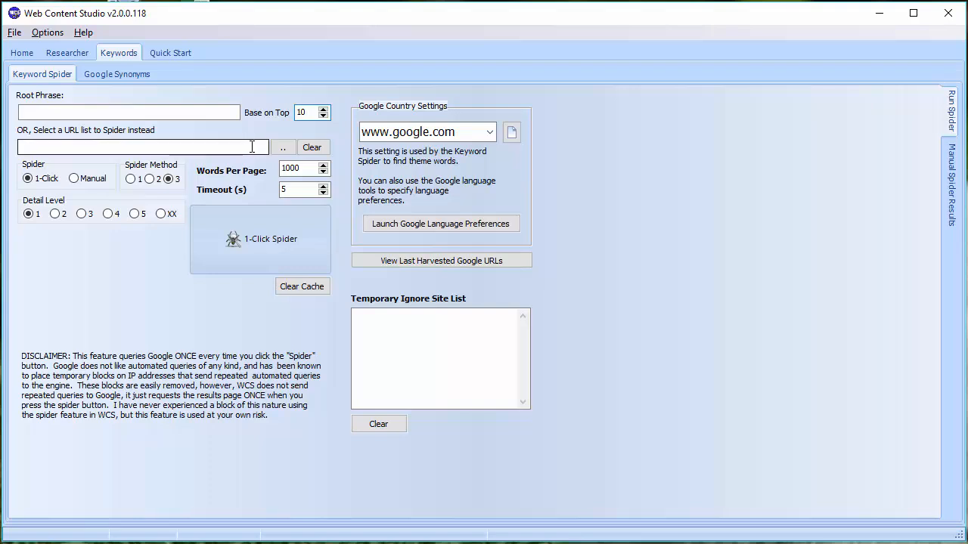
click(307, 168)
drag(307, 168, 237, 167)
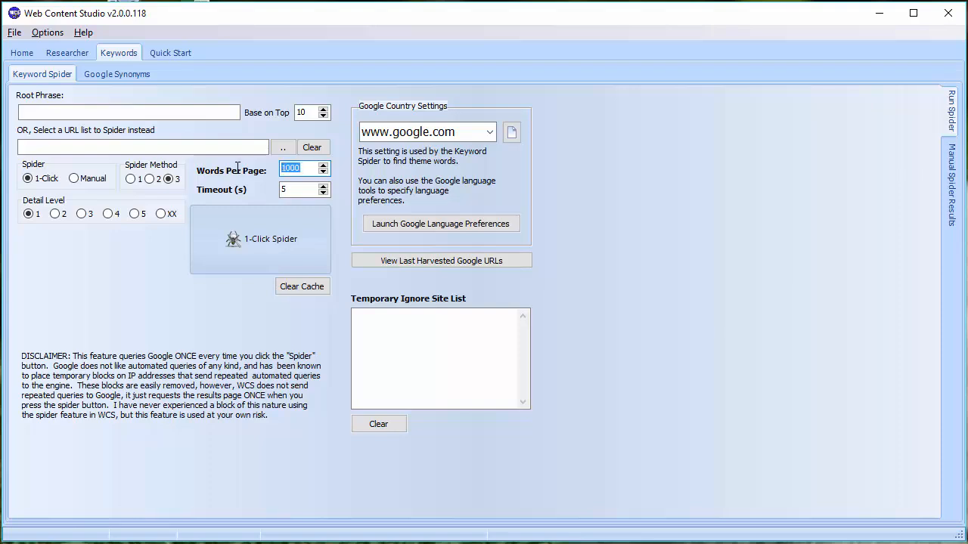
text(1200)
click(307, 190)
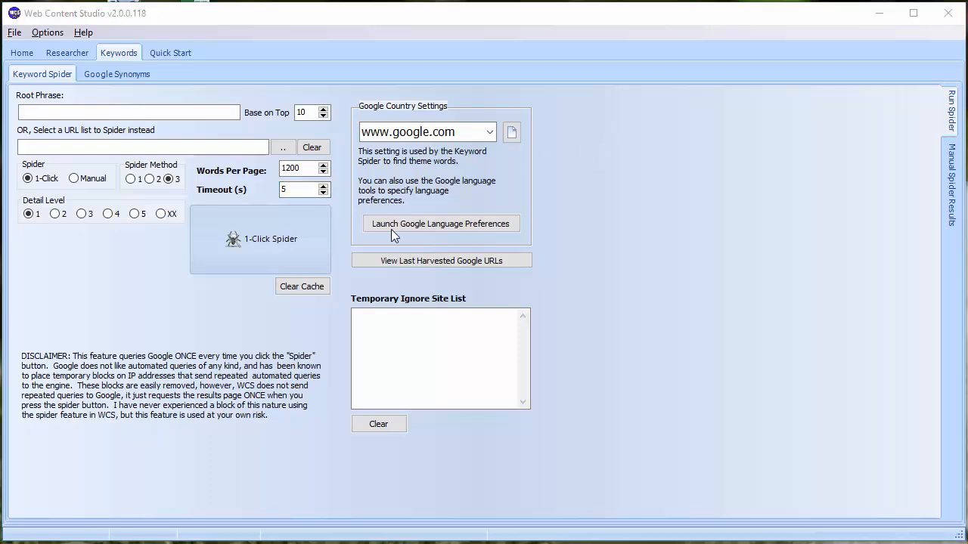
click(302, 168)
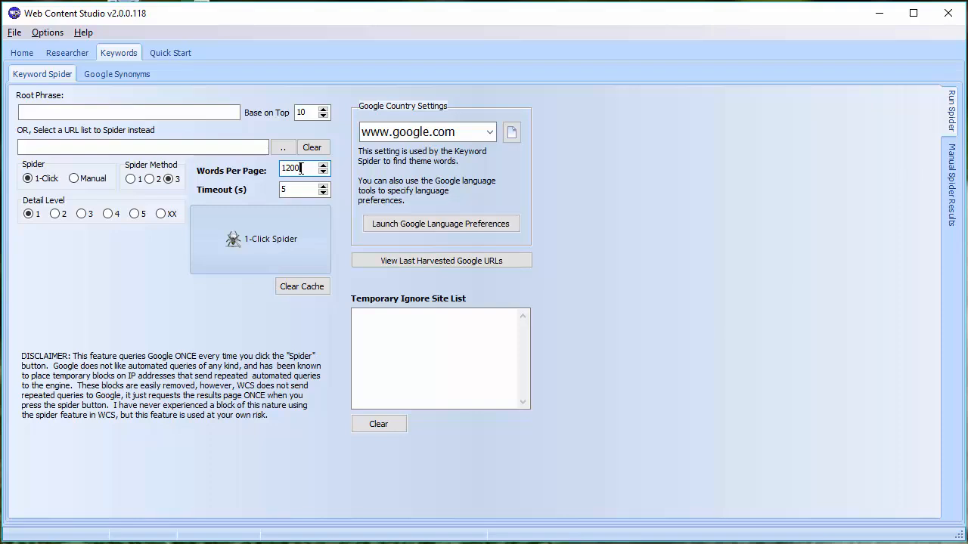
click(324, 165)
click(324, 165)
click(323, 172)
click(323, 173)
click(323, 173)
click(298, 187)
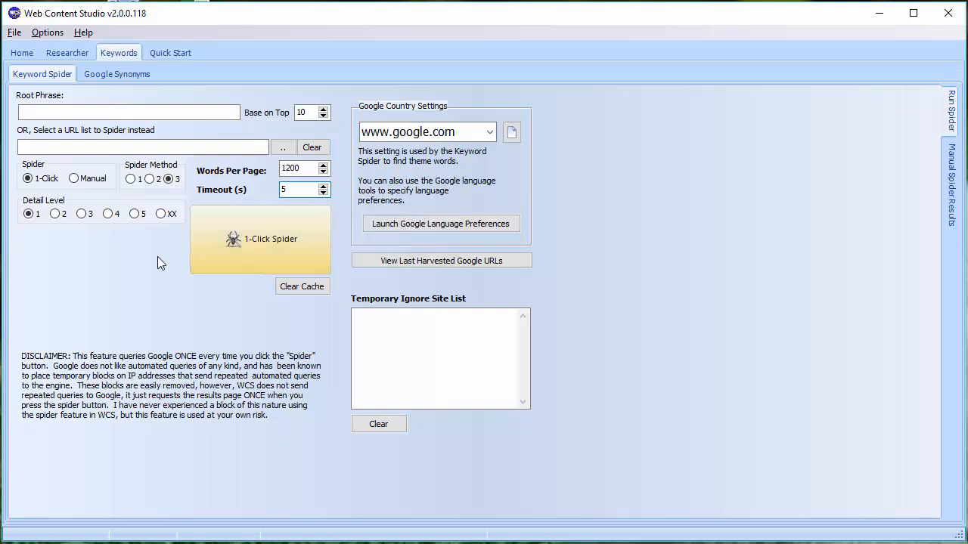
- Clear the Keyword Spider's cache and dismiss the message box
click(303, 292)
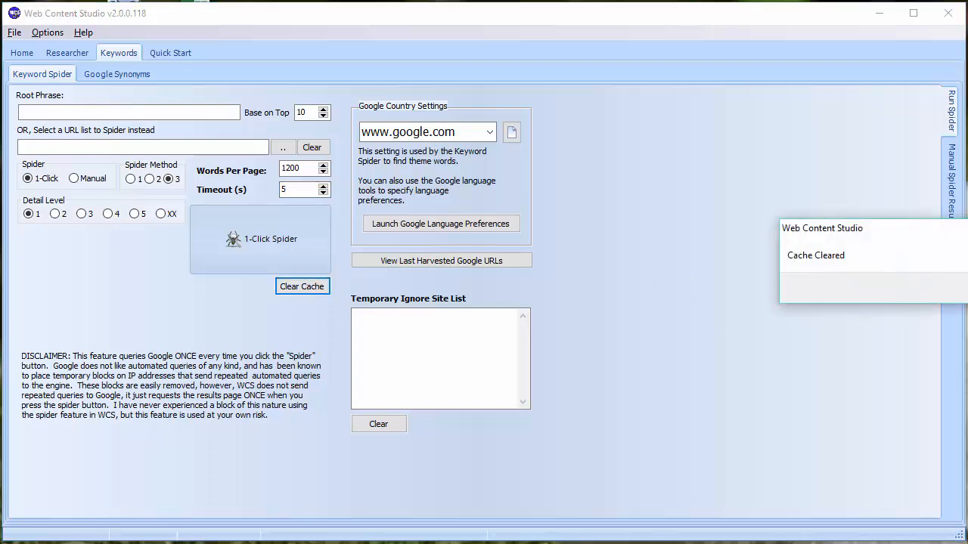
click(951, 284)
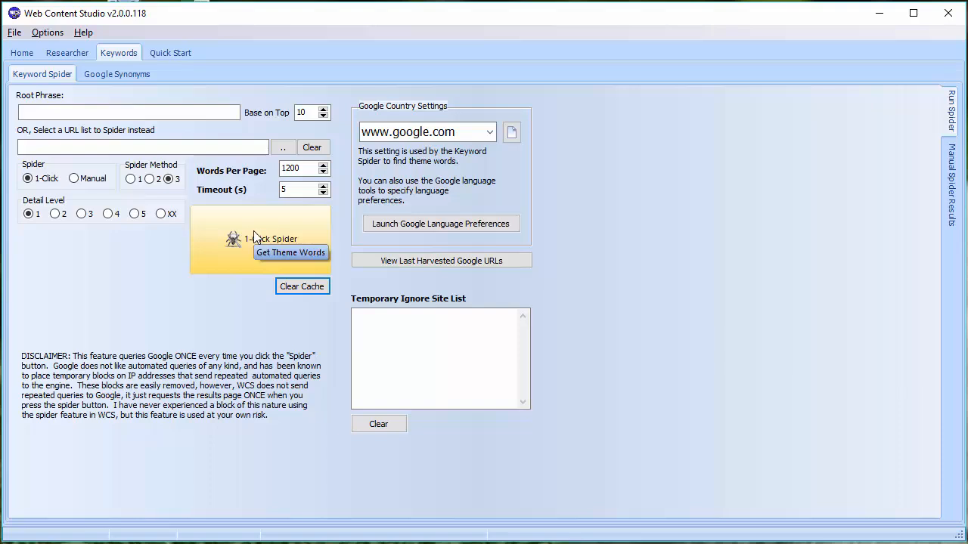
click(309, 292)
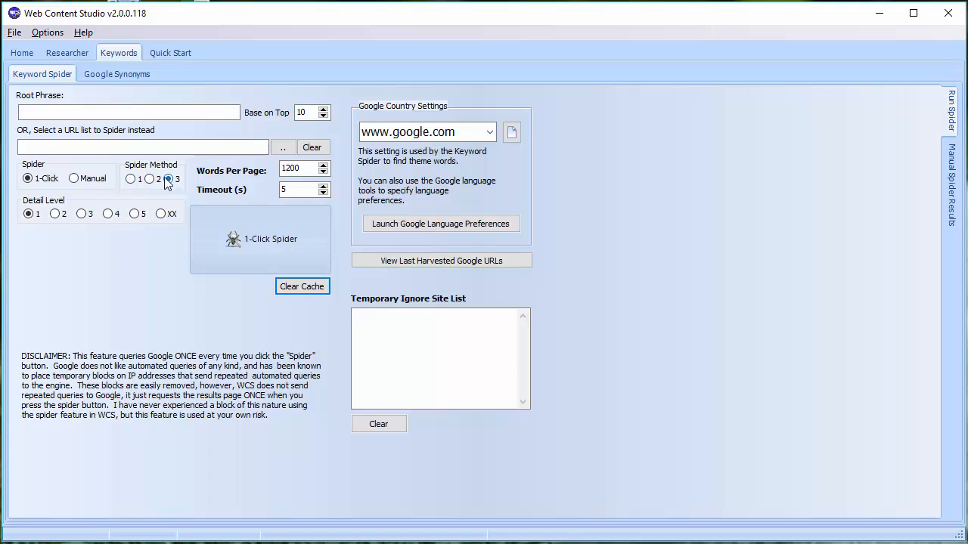
- Try the alternative spider options, then set the Spider Method to 3 and the Detail Level to 3
click(150, 179)
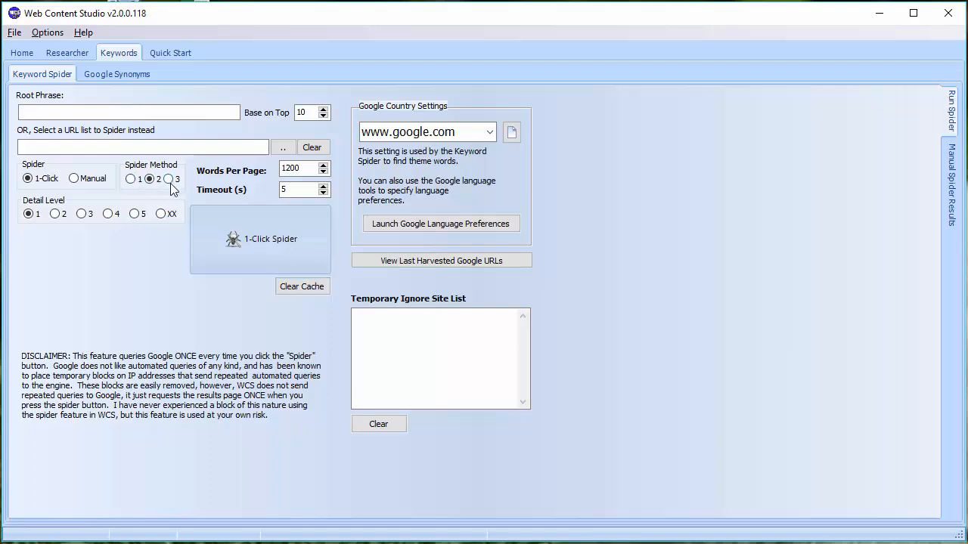
click(169, 180)
click(81, 214)
click(176, 215)
click(83, 215)
- Switch to the Notepad++ notes and examine the TW values listed for settings 1, 3, 5 and XX
key(alt+Tab)
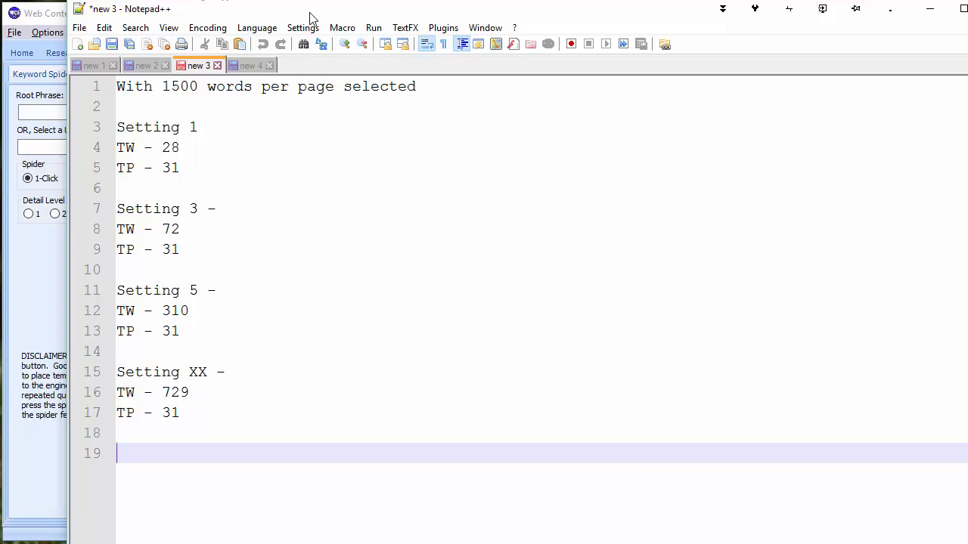
drag(309, 17, 326, 211)
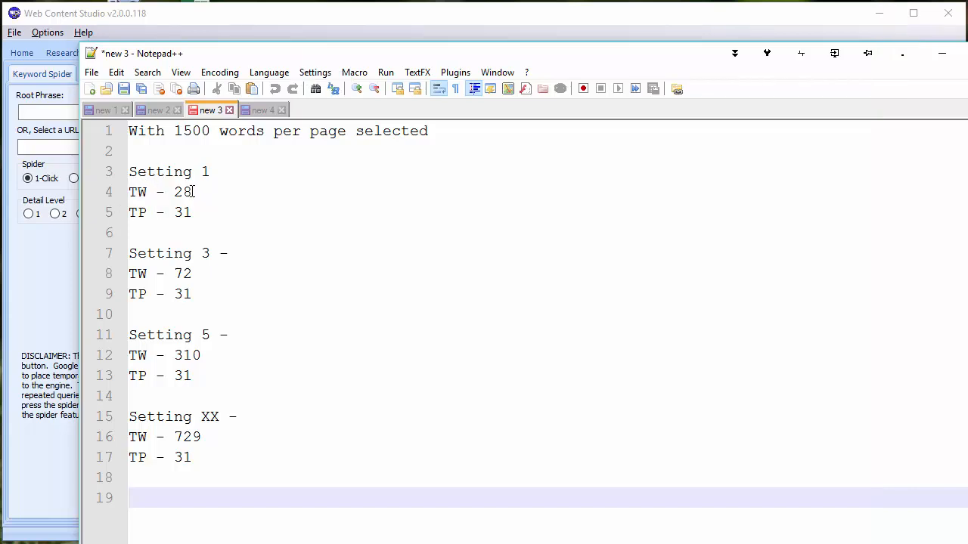
click(195, 191)
double_click(194, 191)
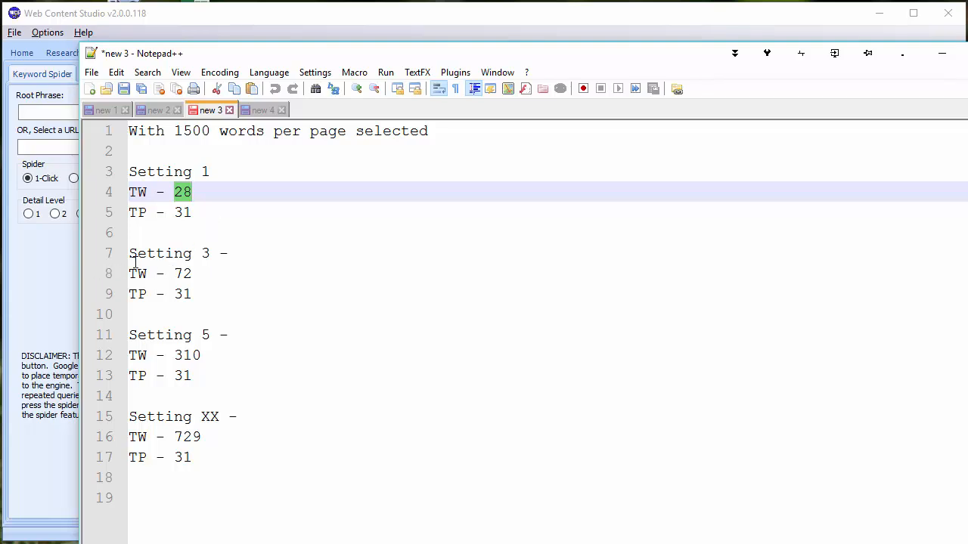
click(181, 273)
double_click(181, 273)
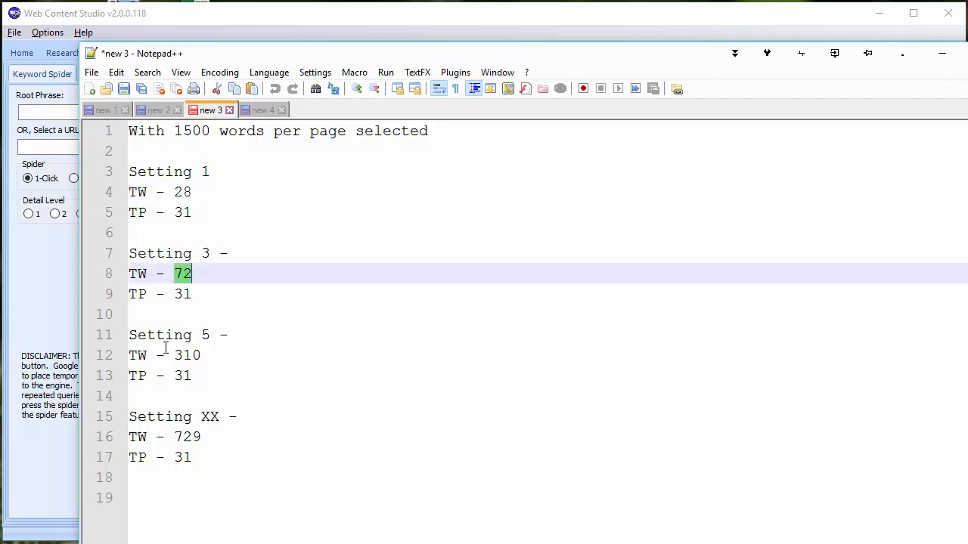
double_click(184, 354)
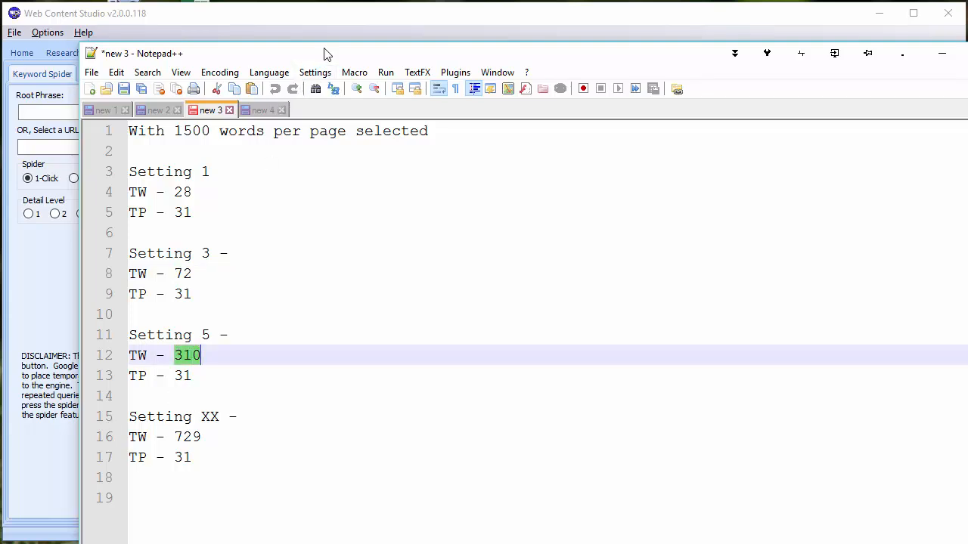
drag(336, 51, 488, 57)
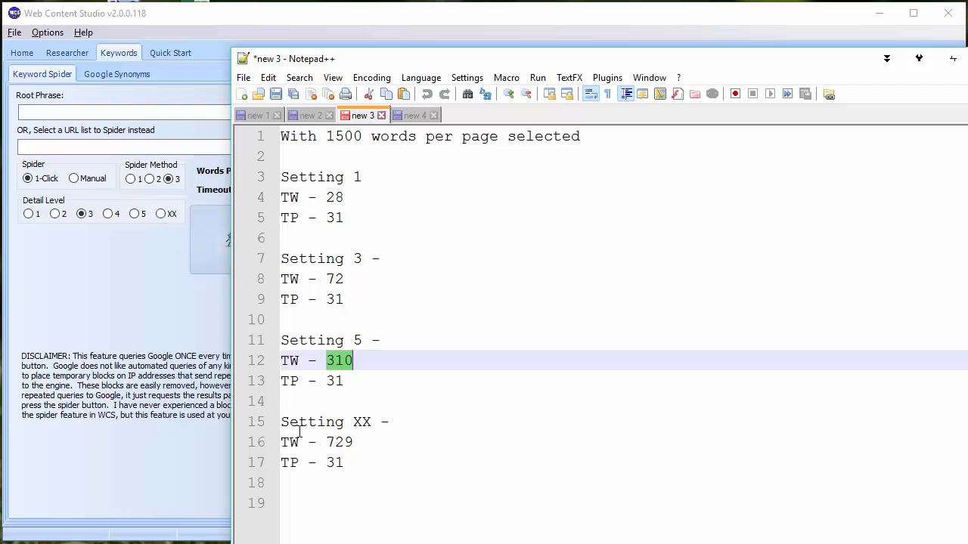
double_click(362, 442)
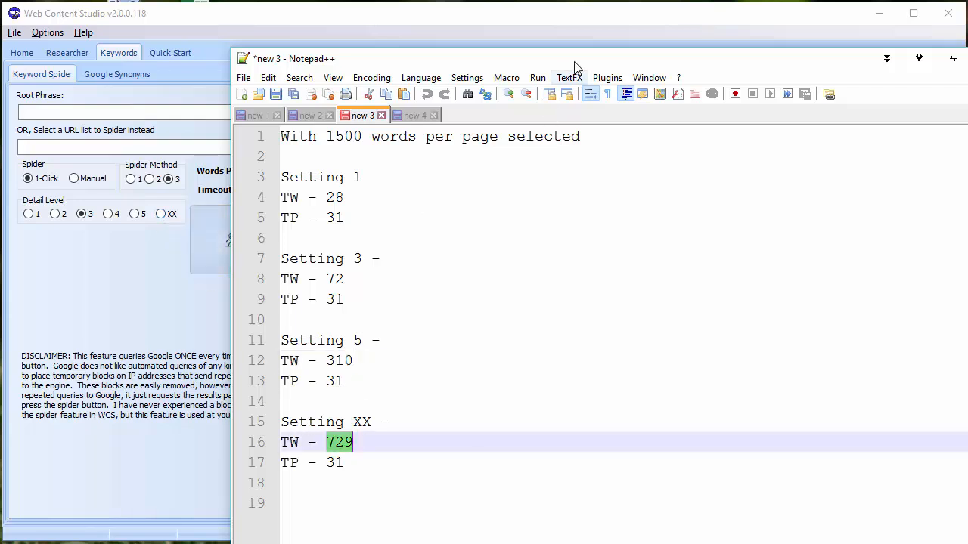
- Compare the TP value with the TW values noted for settings 1, 3 and 5
drag(574, 64, 577, 71)
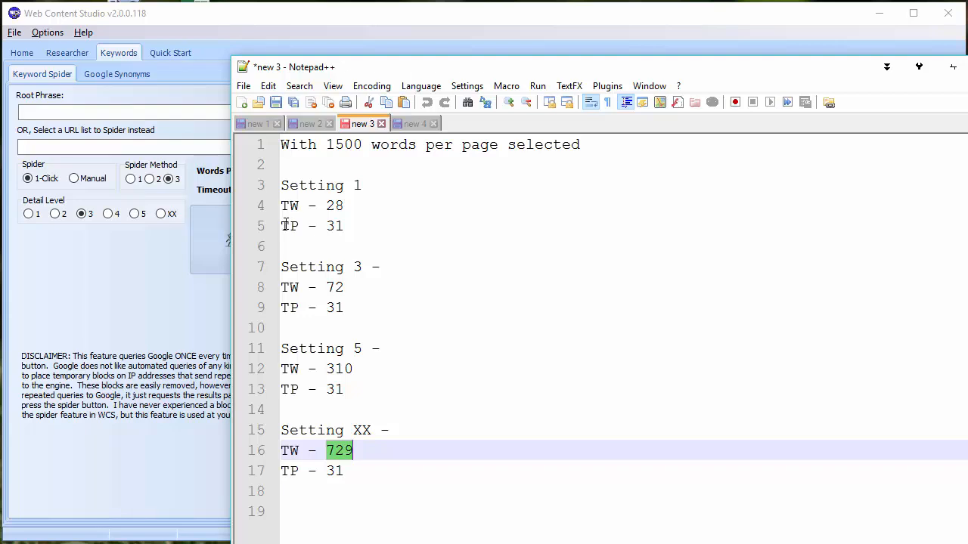
mouse_move(285, 225)
mouse_down()
mouse_move(354, 225)
mouse_move(281, 221)
mouse_up()
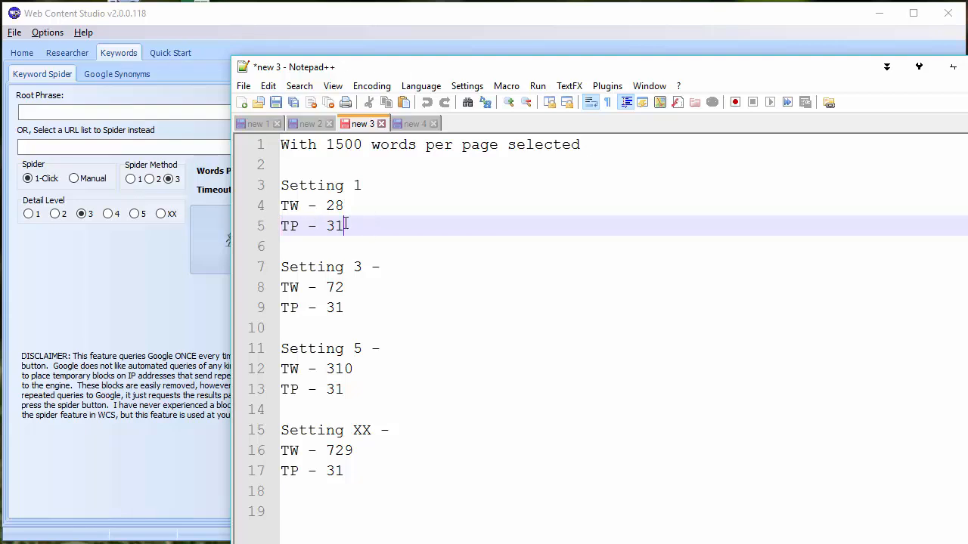
drag(281, 226, 344, 225)
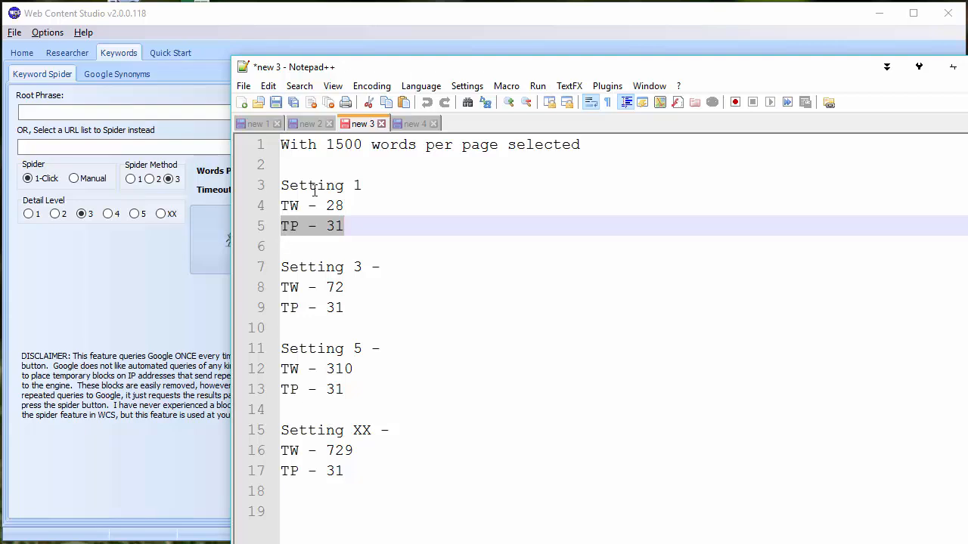
drag(327, 206, 343, 204)
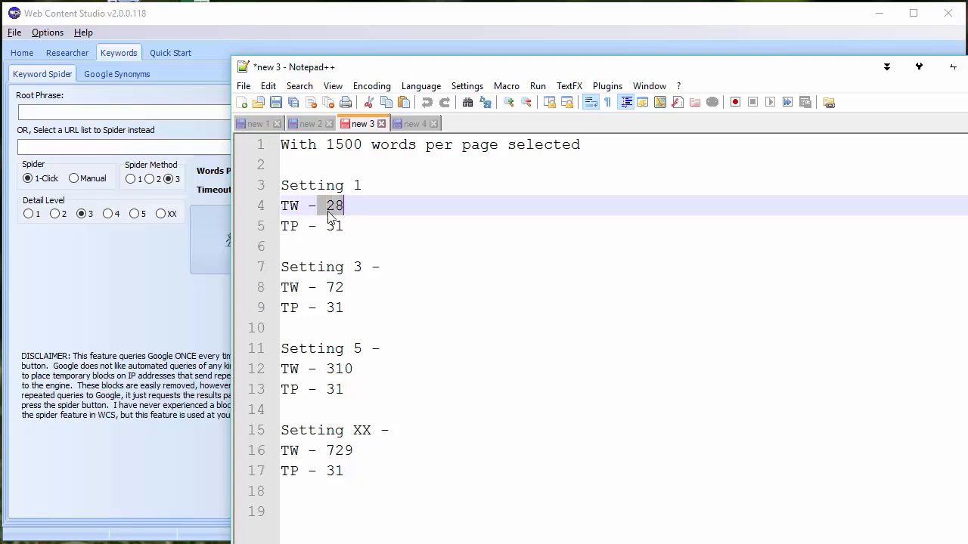
click(335, 206)
double_click(335, 205)
double_click(333, 287)
drag(318, 369, 354, 369)
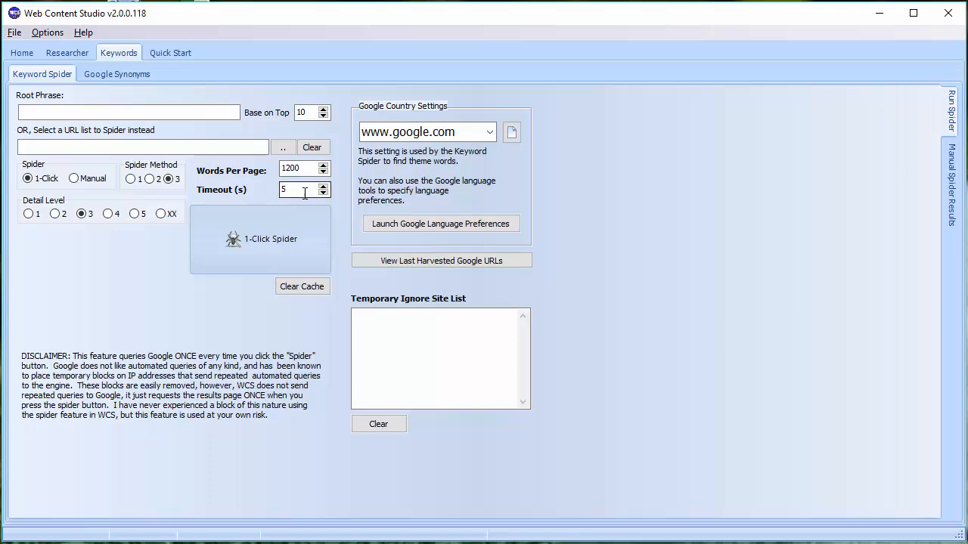
- Return to Web Content Studio, enter "manuka honey" as the root phrase, and run the 1-Click Spider
click(97, 112)
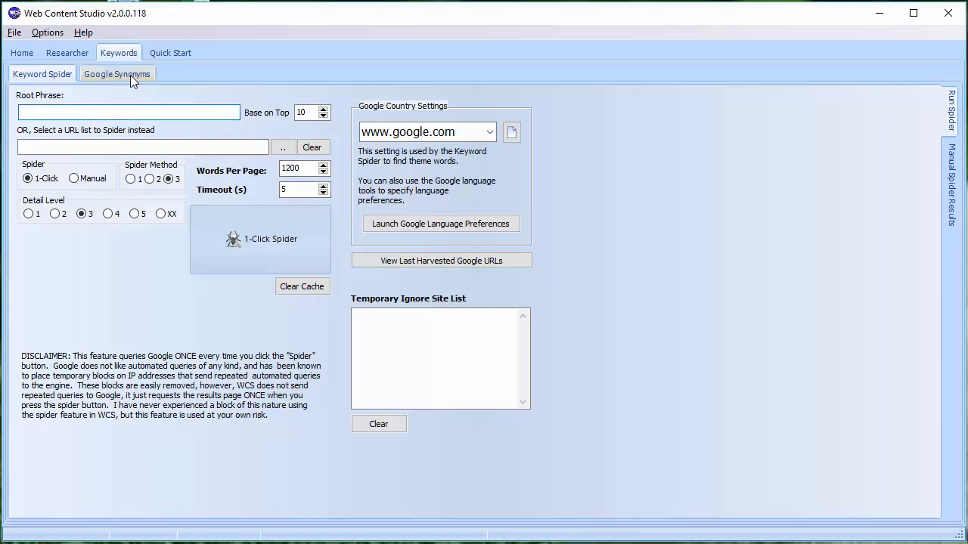
text(manuka honey)
click(242, 243)
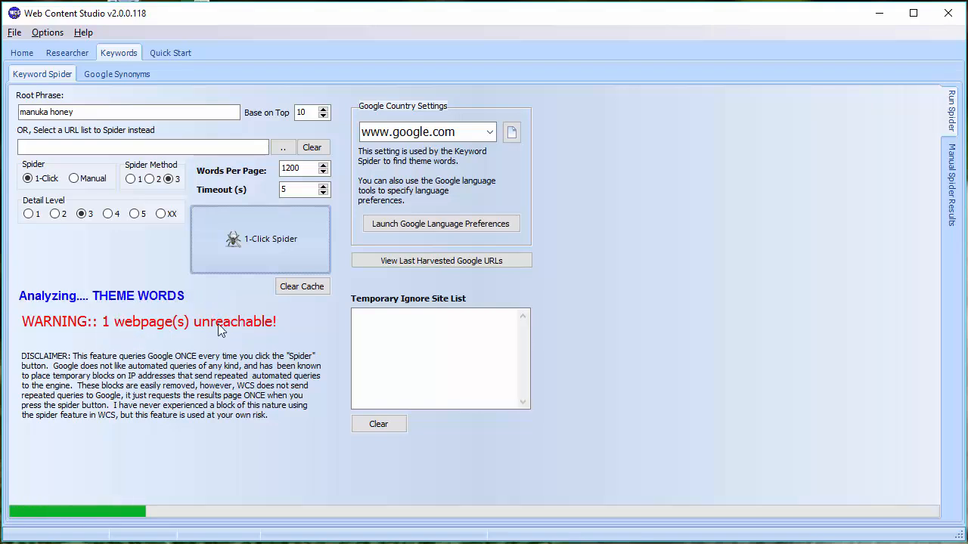
click(411, 323)
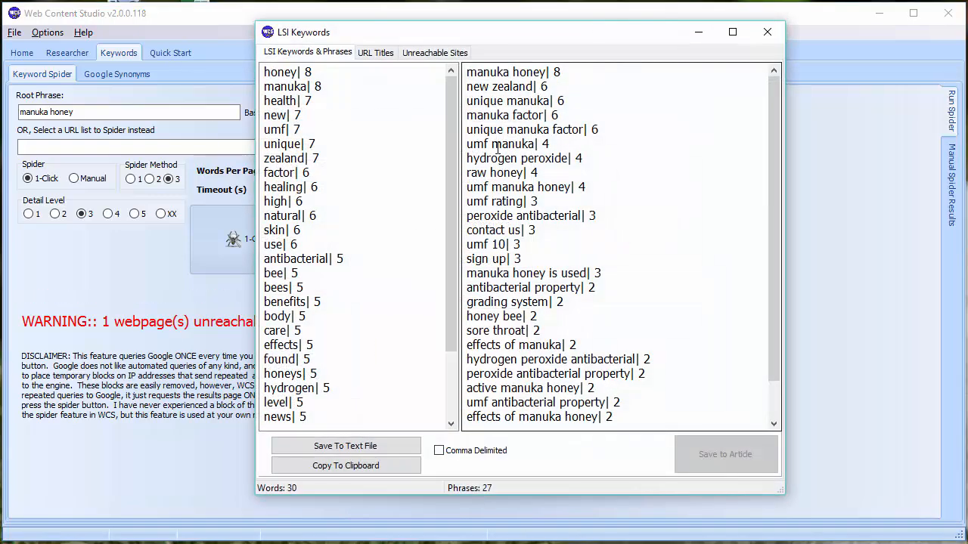
- Examine the LSI theme word list and the page counts beside its top entries, "honey" and "manuka"
drag(518, 39, 434, 52)
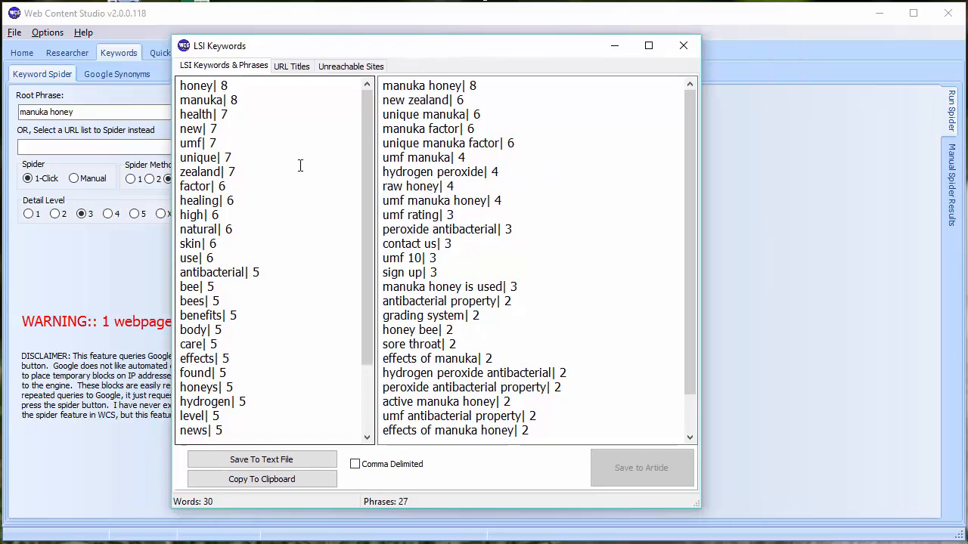
mouse_move(364, 114)
mouse_down()
mouse_move(366, 268)
mouse_move(365, 113)
mouse_up()
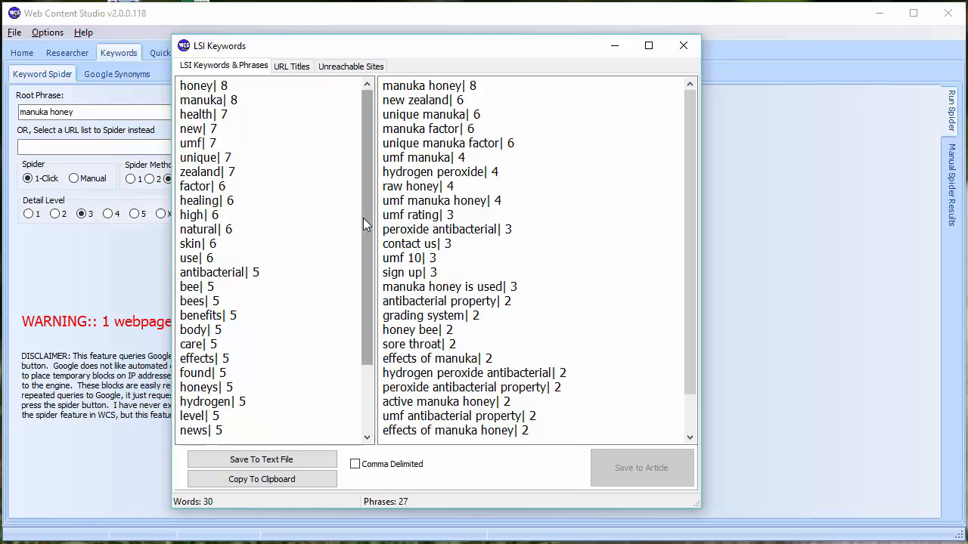
drag(363, 218, 328, 82)
double_click(223, 86)
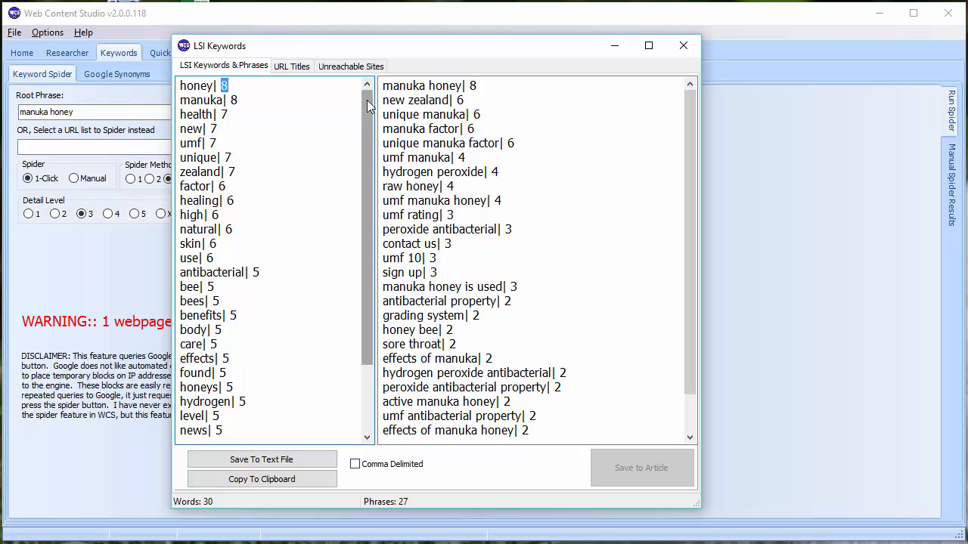
click(238, 89)
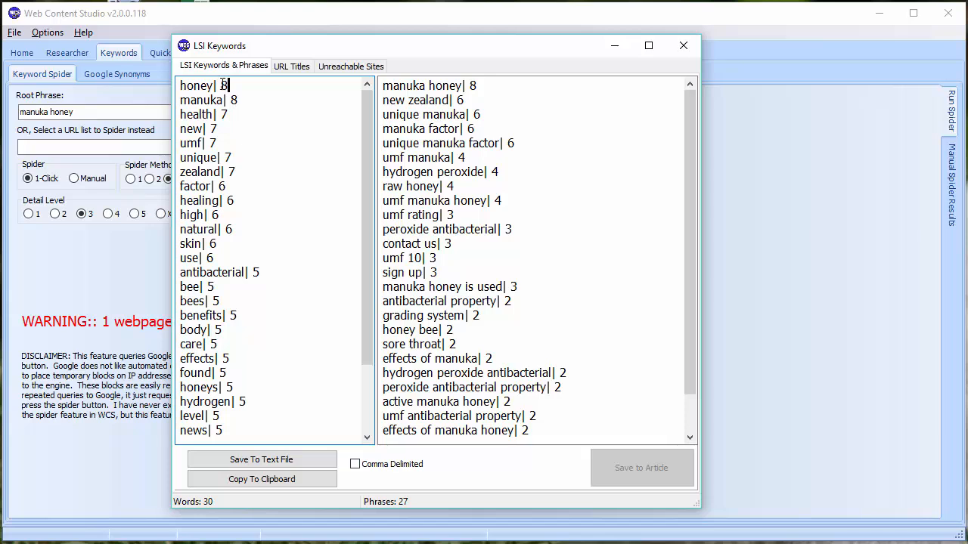
click(224, 85)
drag(239, 100, 172, 82)
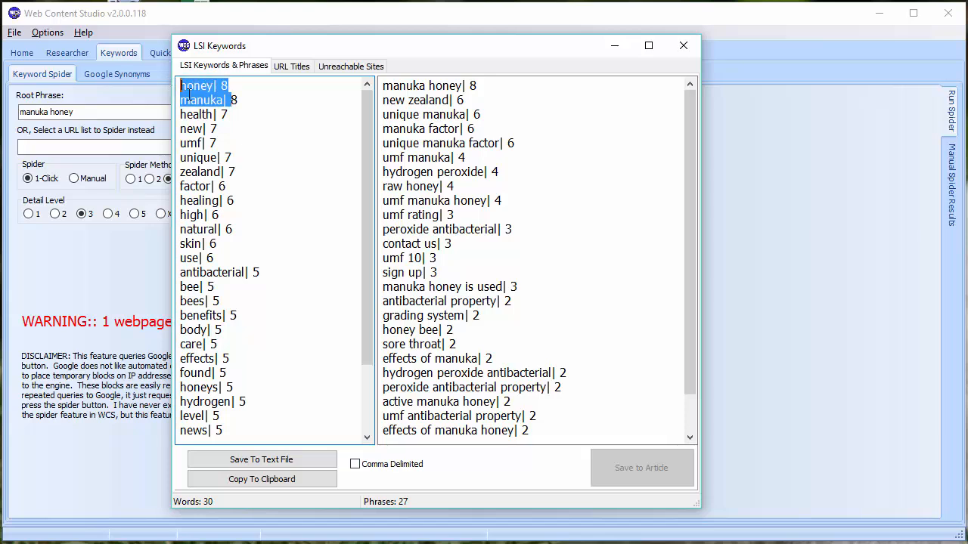
click(250, 102)
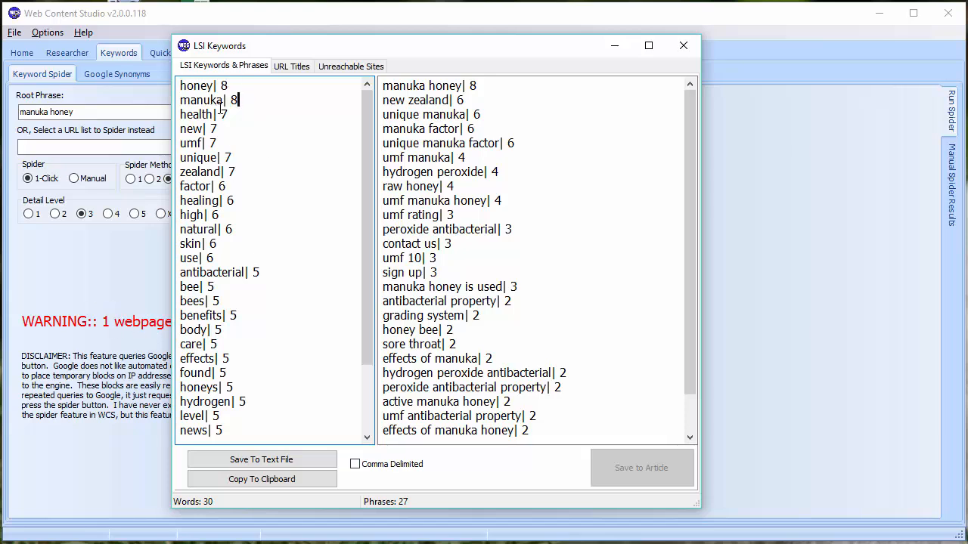
mouse_move(224, 86)
mouse_down()
mouse_move(249, 101)
mouse_move(219, 261)
mouse_move(230, 73)
mouse_up()
click(255, 99)
- Review the rest of the theme word list and check the entry for "high"
drag(367, 192, 369, 247)
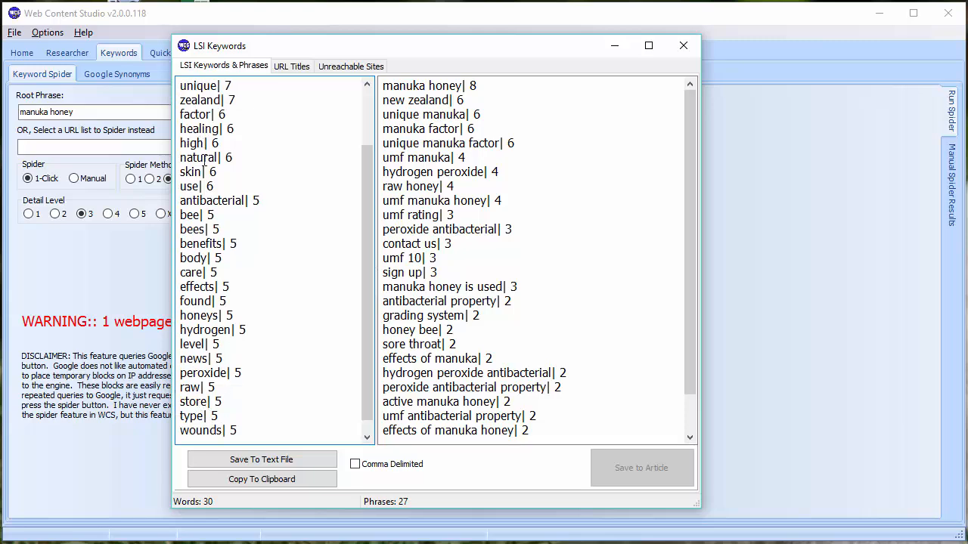
drag(201, 142, 182, 142)
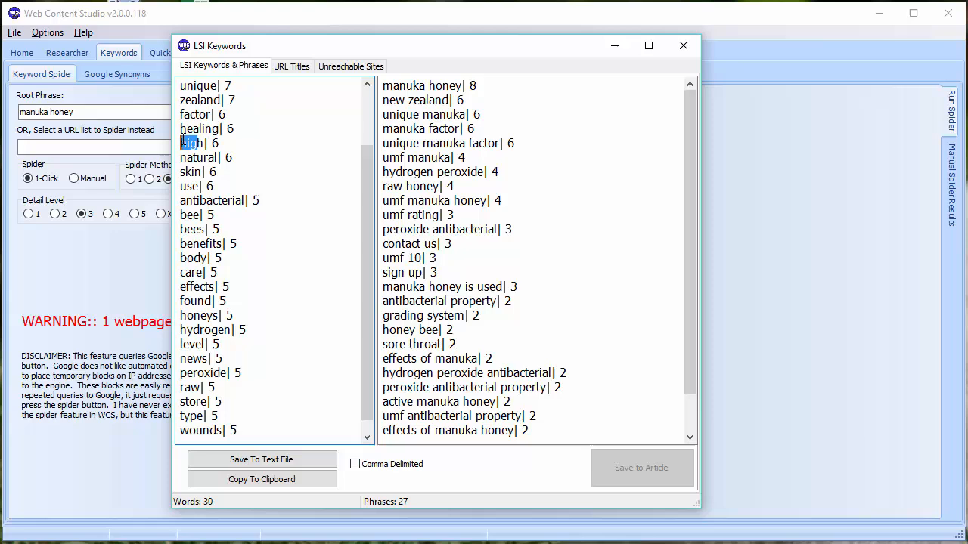
double_click(195, 141)
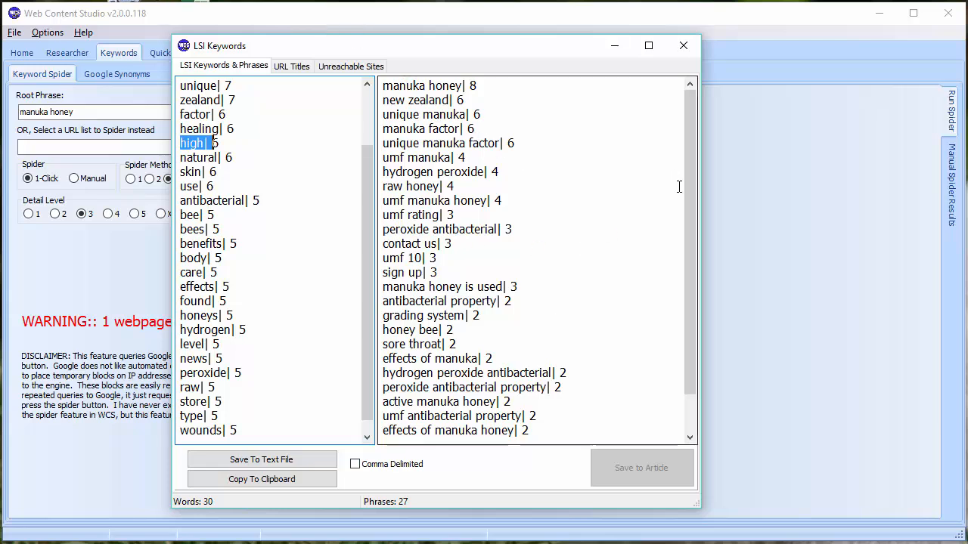
- Examine the LSI phrases and their counts, including "manuka honey", "new zealand" and "unique manuka factor"
drag(690, 134, 717, 55)
click(478, 86)
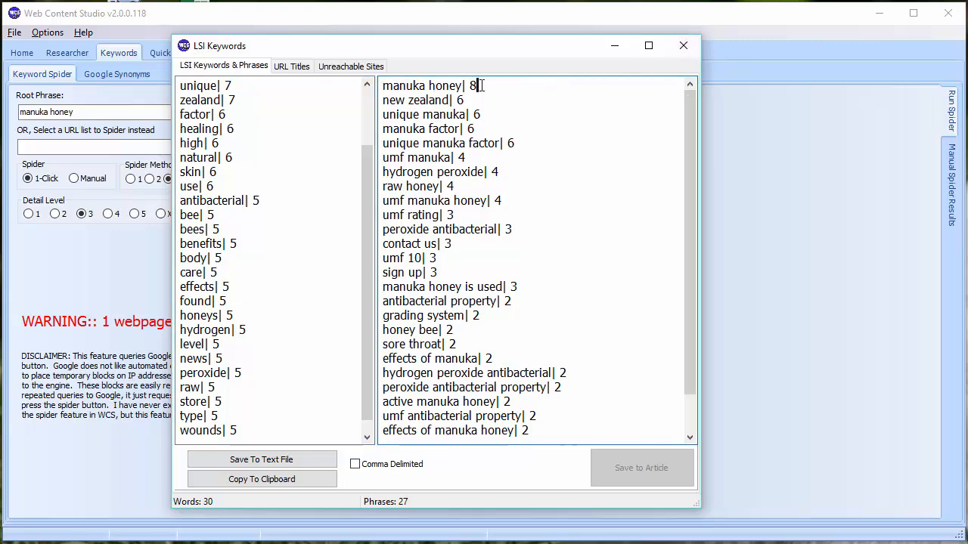
drag(403, 100, 450, 114)
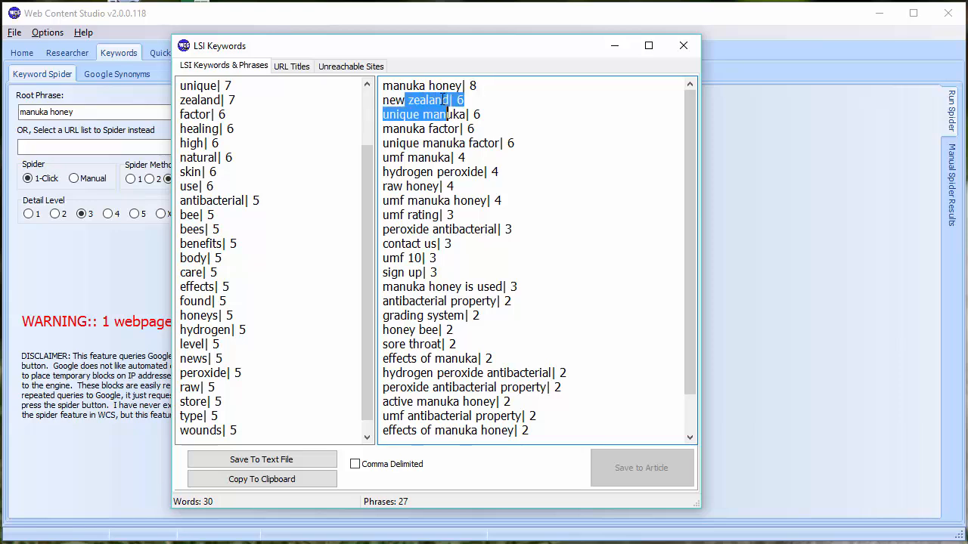
click(442, 97)
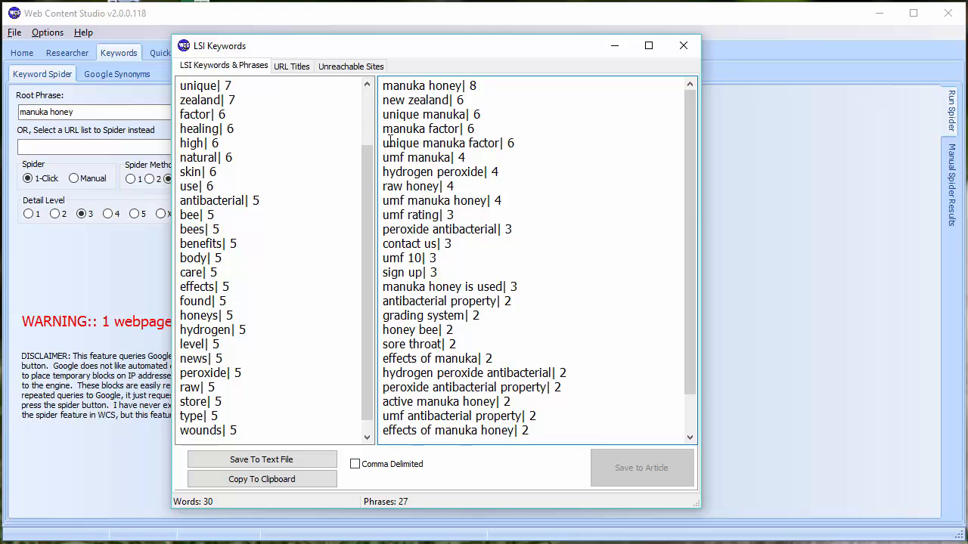
drag(500, 143, 383, 143)
mouse_move(689, 117)
mouse_down()
mouse_move(697, 262)
mouse_move(709, 112)
mouse_move(698, 104)
mouse_up()
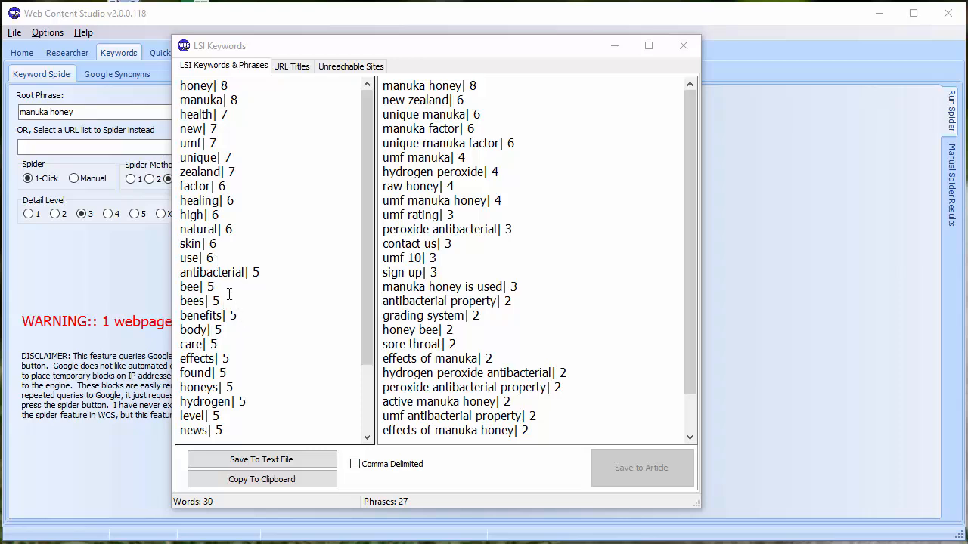
- Delete "bee" from the theme word list, and remove all the remaining words with a count of 5
drag(228, 292, 153, 286)
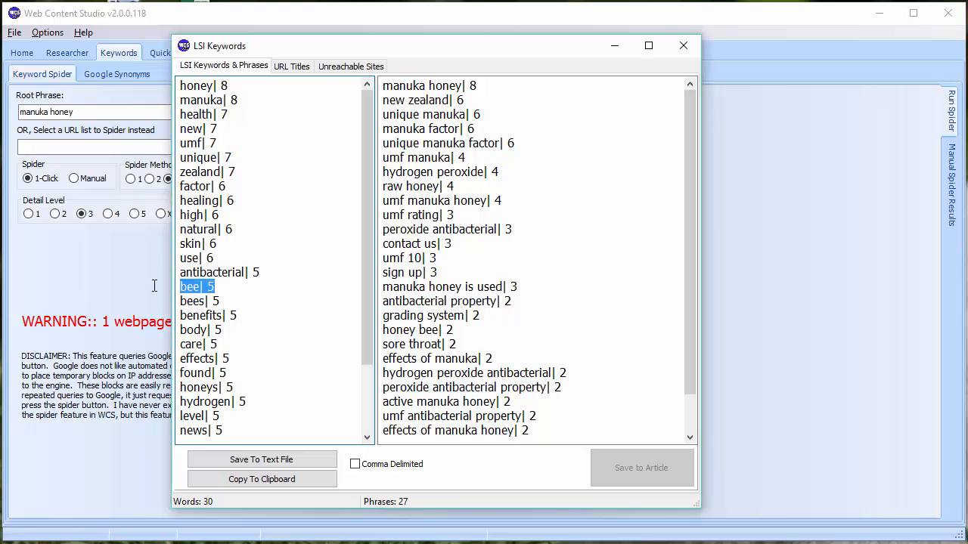
key(Delete)
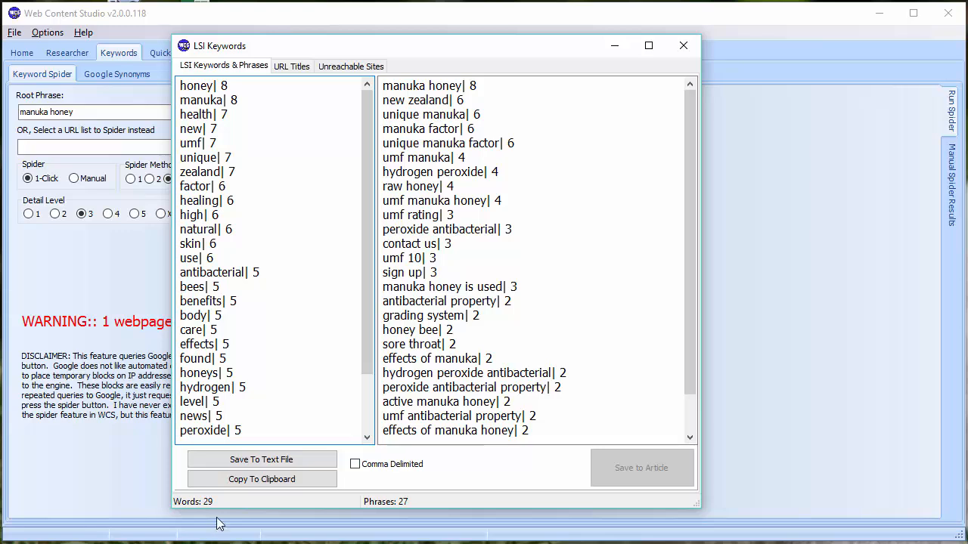
drag(368, 273, 366, 368)
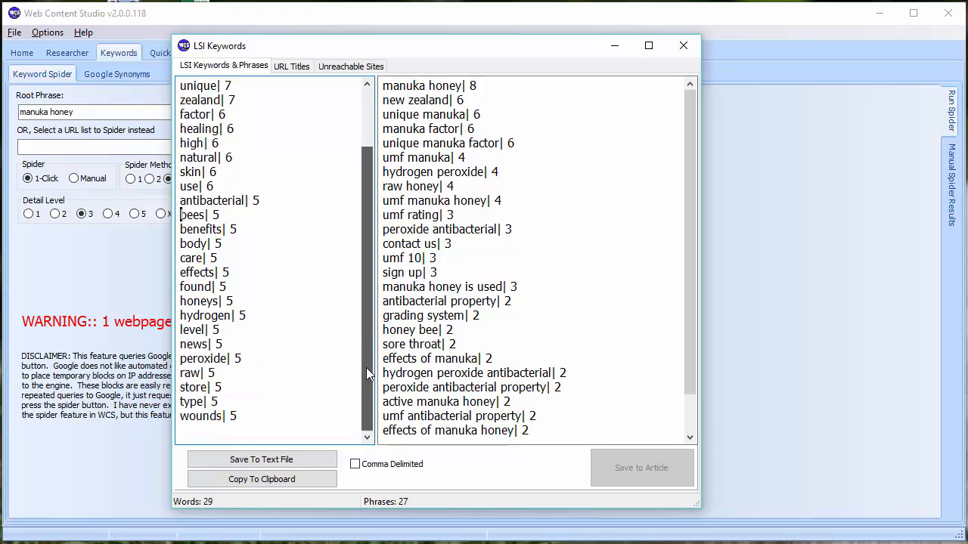
drag(246, 423, 65, 201)
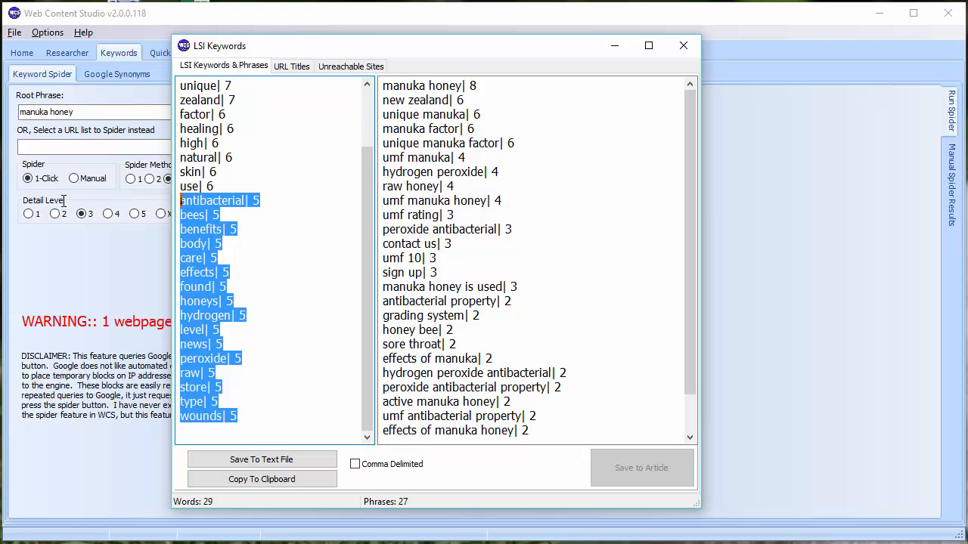
key(Delete)
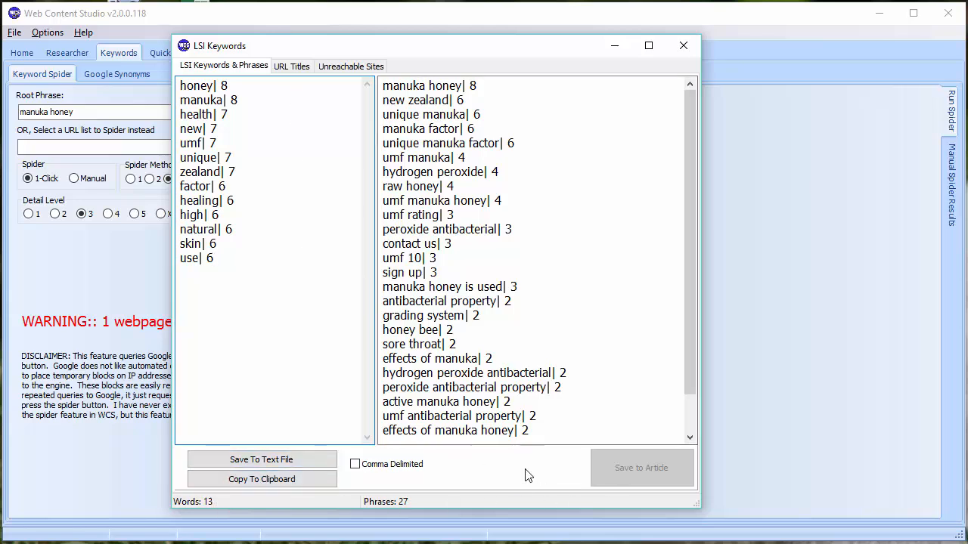
- Review the titles of the spidered pages, including the untitled entry, and the list of unreachable sites
click(291, 66)
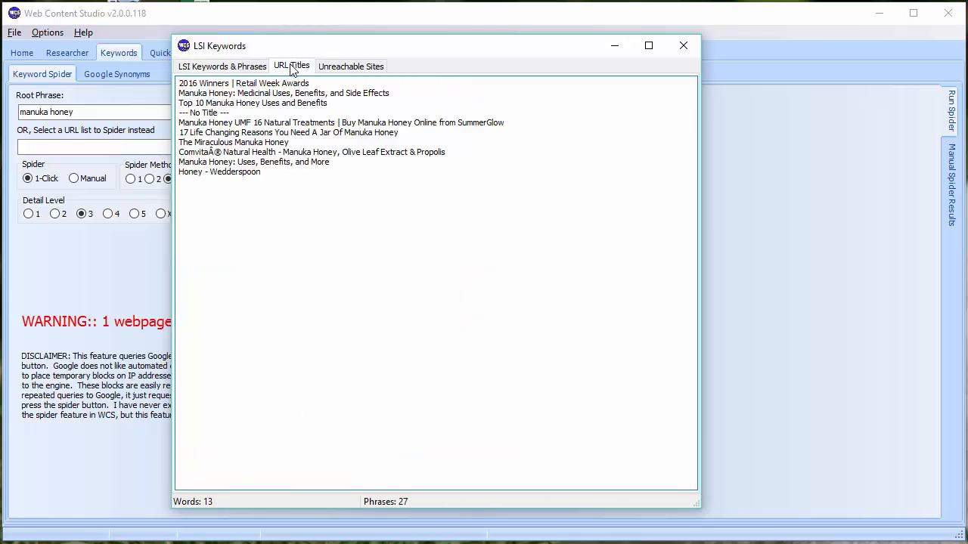
drag(228, 112, 75, 111)
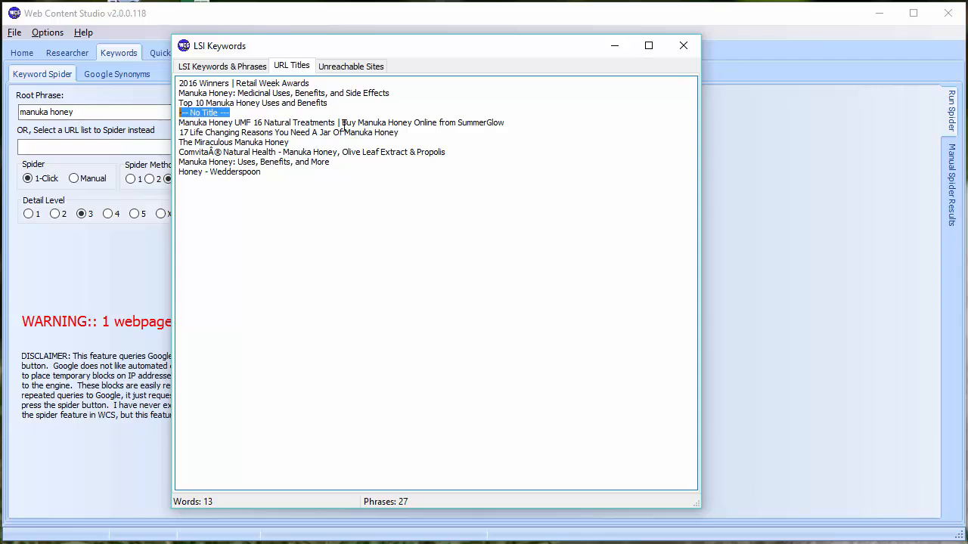
click(352, 66)
click(306, 82)
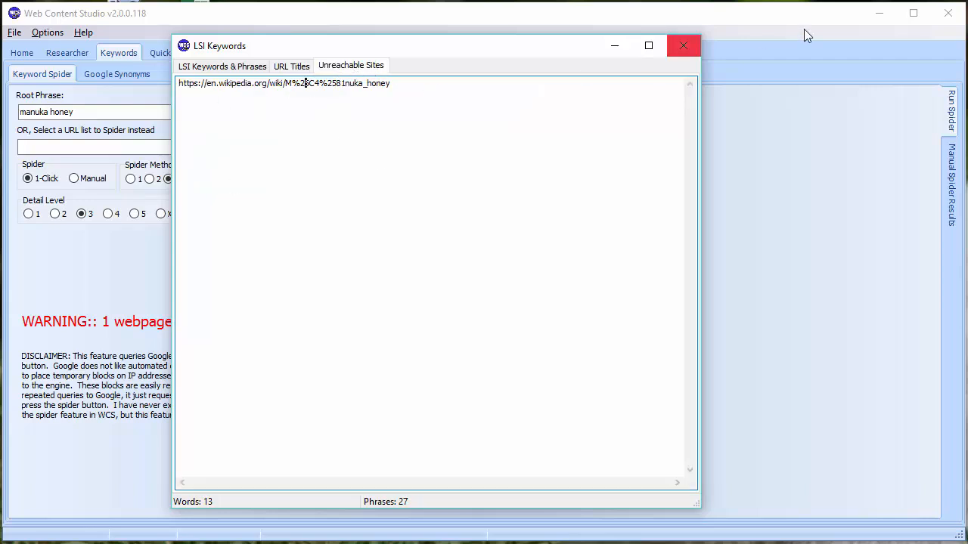
- Switch to the browser with the unreachable Wikipedia address, inspect its encoded characters, and search Wikipedia for "manuka honey"
drag(967, 23, 357, 28)
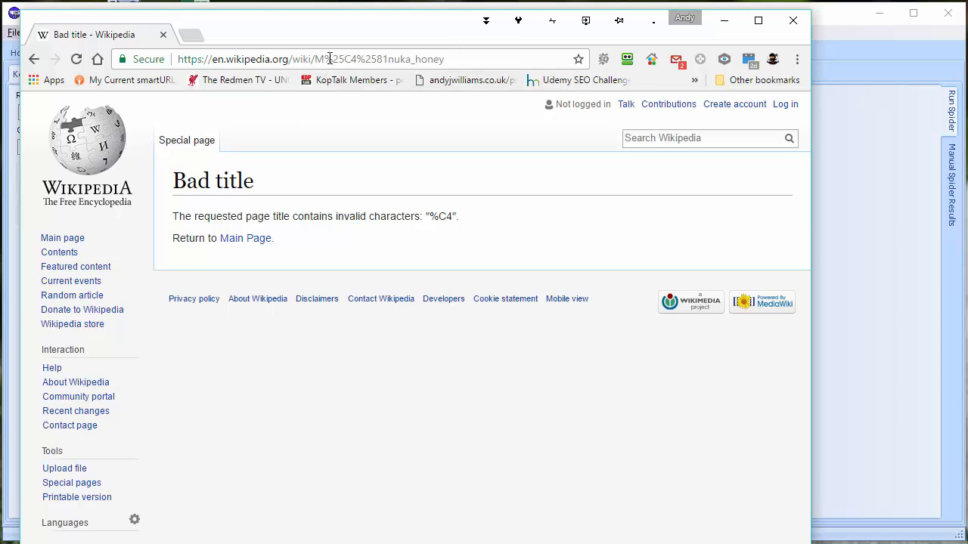
drag(323, 59, 389, 62)
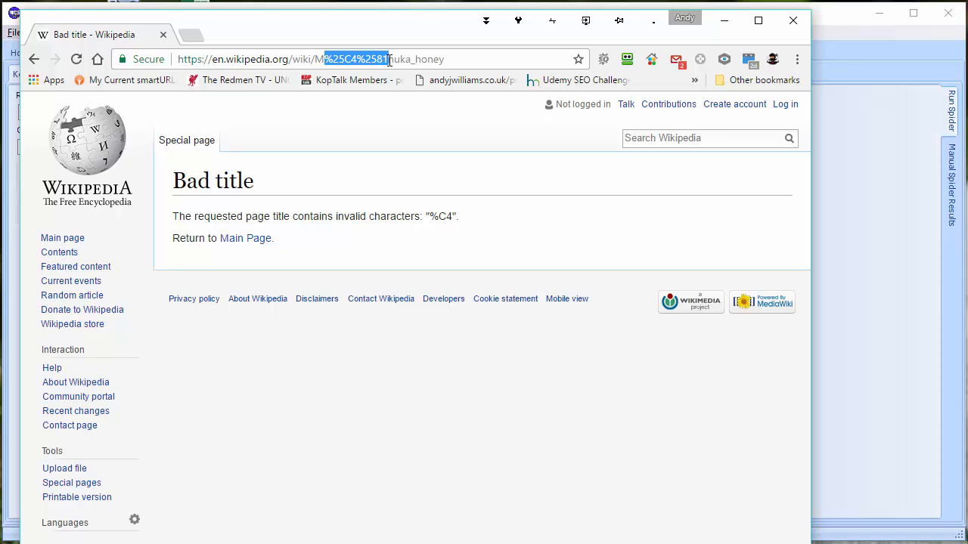
click(711, 139)
text(manu)
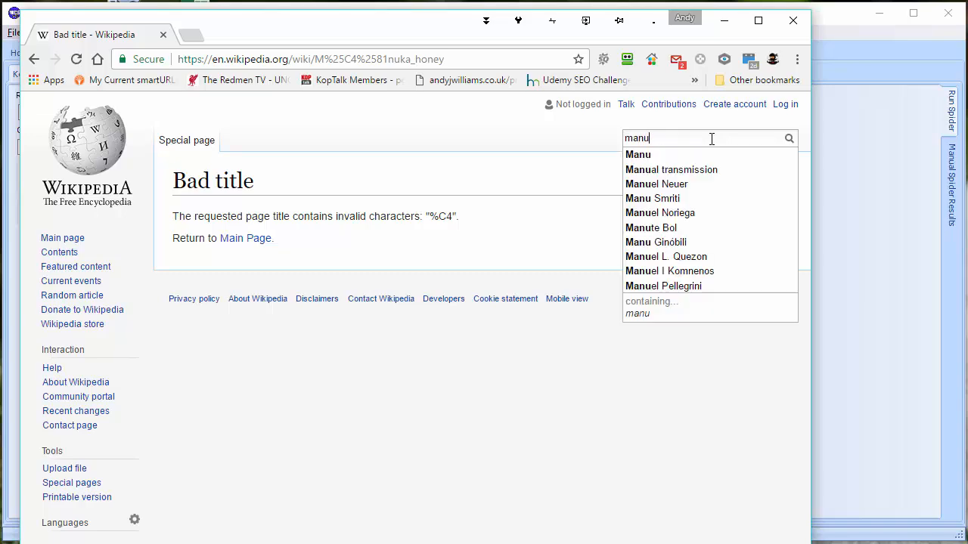
text(ka honey7)
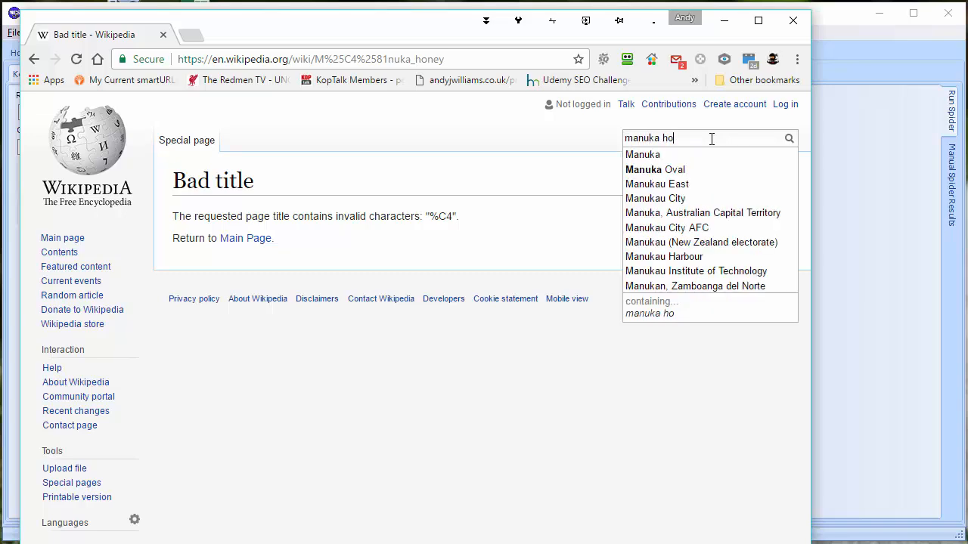
key(Return)
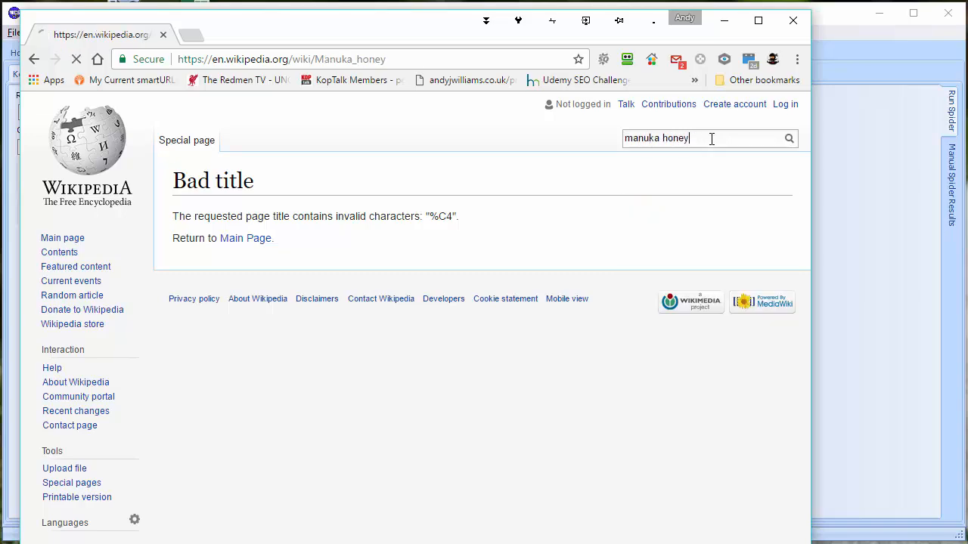
- Compare the special character in the Wikipedia article's address with the encoded characters in the unreachable URL in Web Content Studio
mouse_move(325, 59)
mouse_down()
mouse_move(336, 58)
mouse_move(327, 59)
mouse_up()
click(327, 58)
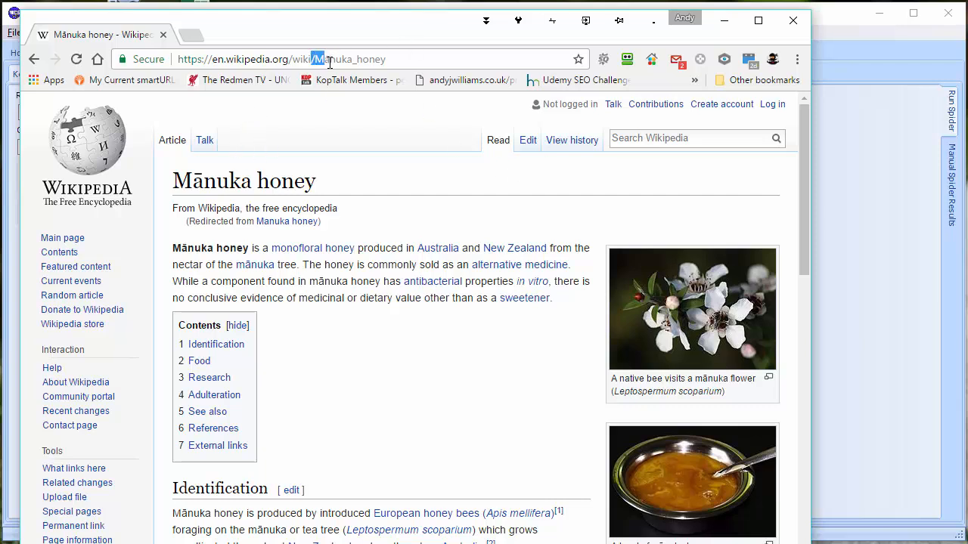
click(333, 59)
drag(368, 25, 438, 198)
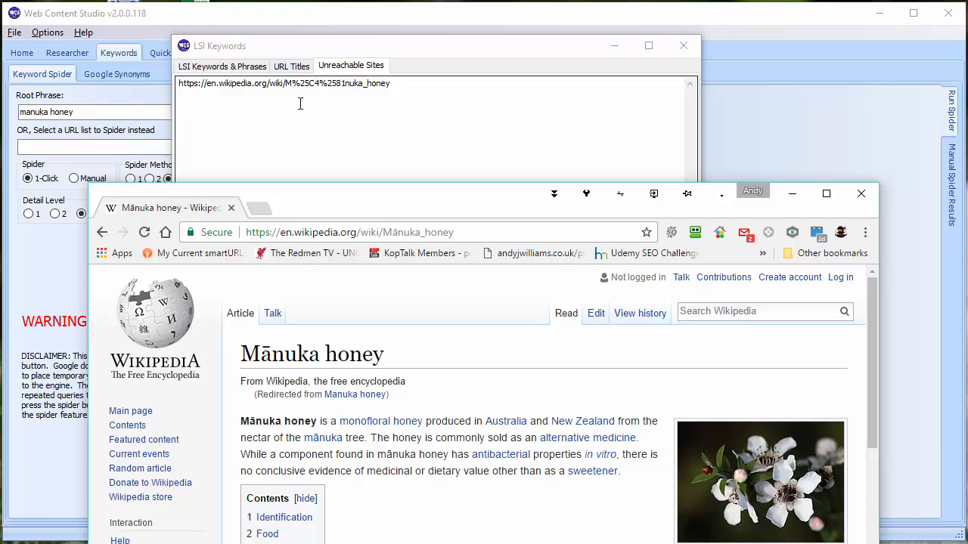
drag(292, 81, 337, 83)
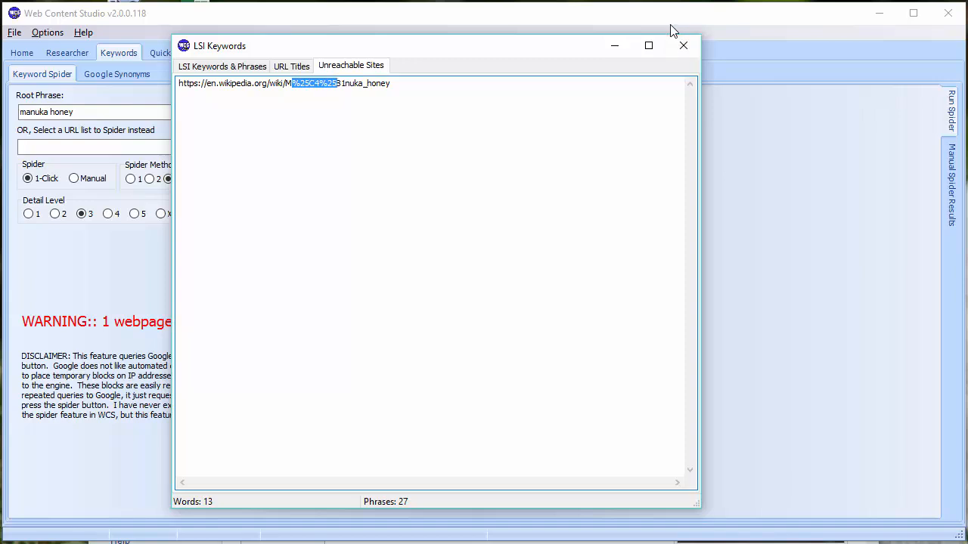
- Close the LSI Keywords results, set the Detail Level to 5, and rerun the 1-Click Spider for "manuka honey"
click(683, 46)
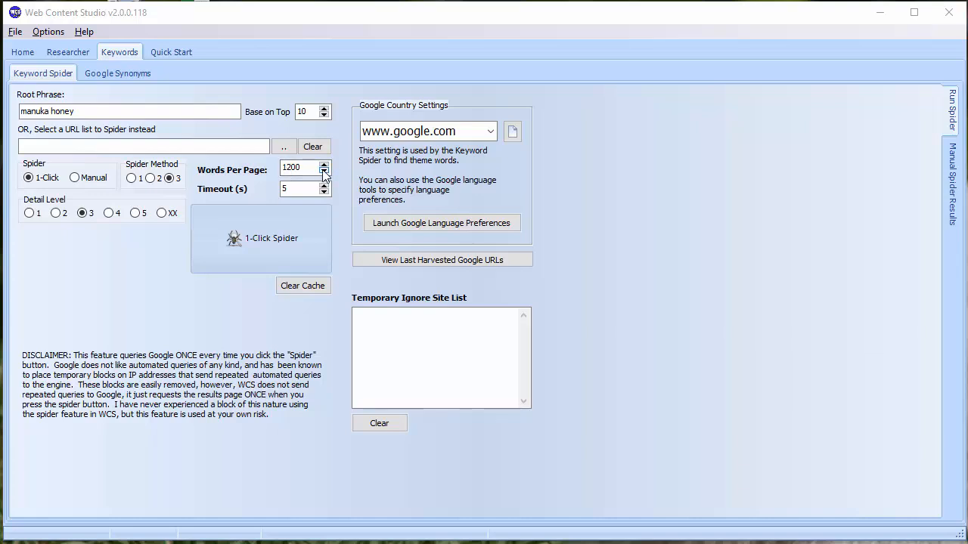
click(136, 212)
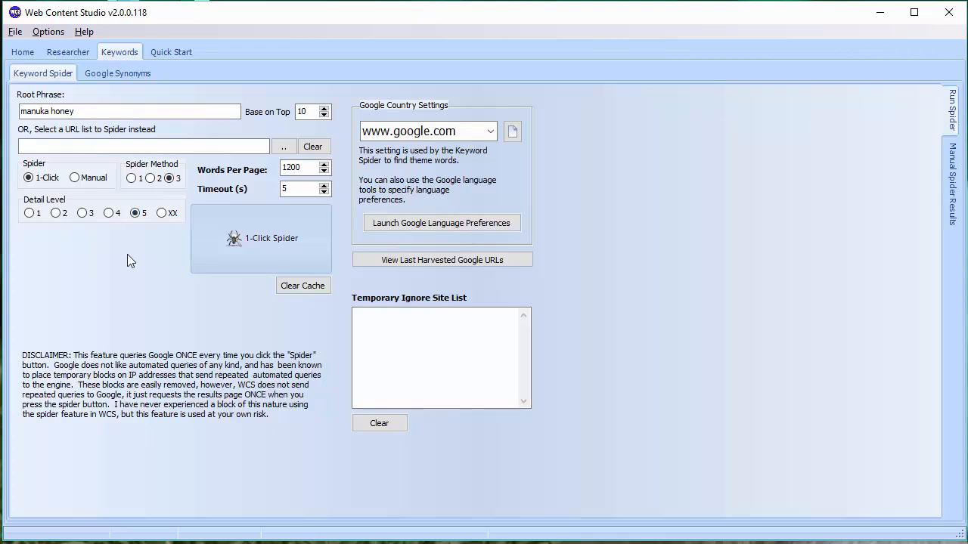
click(241, 247)
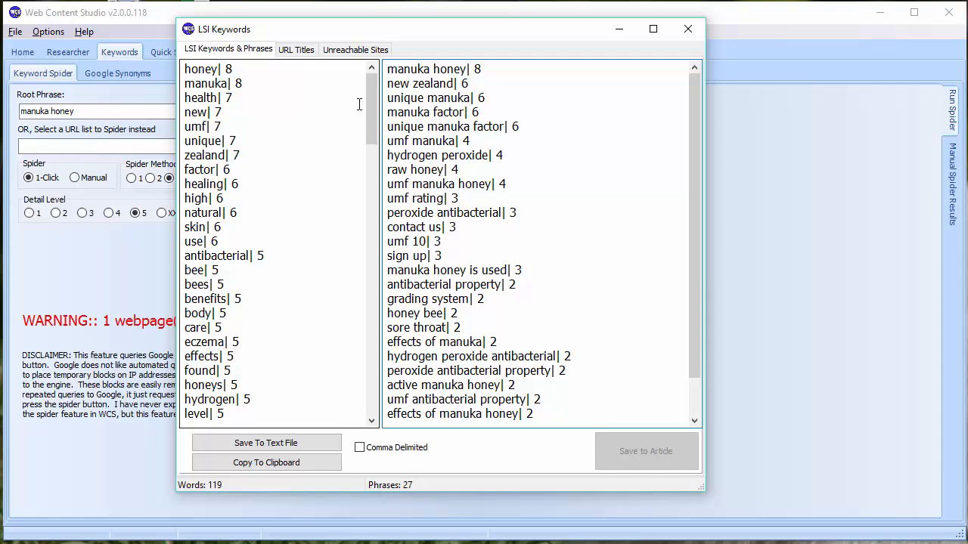
- Examine the Detail Level 5 theme words through to the end of the list, checking the entry for "symptoms"
drag(369, 110, 347, 381)
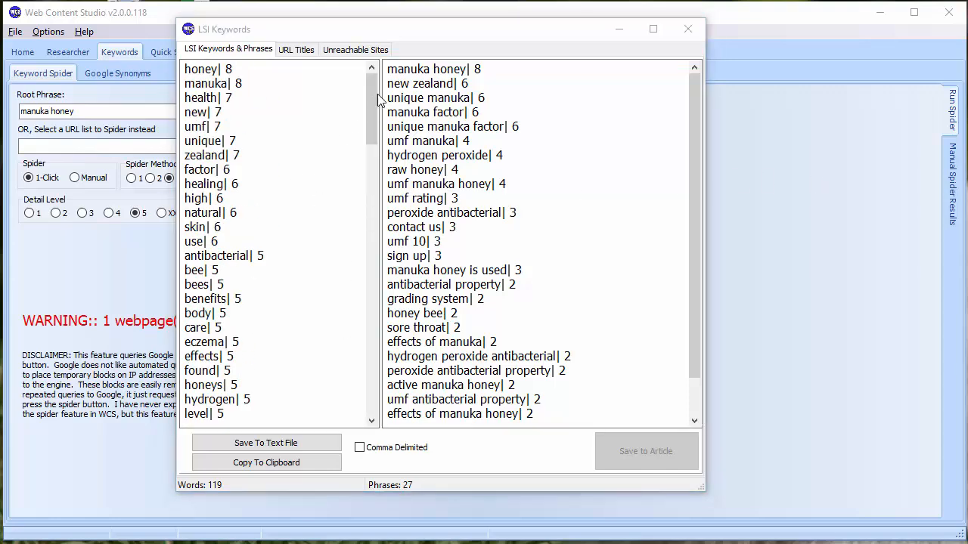
drag(370, 86, 370, 362)
click(253, 355)
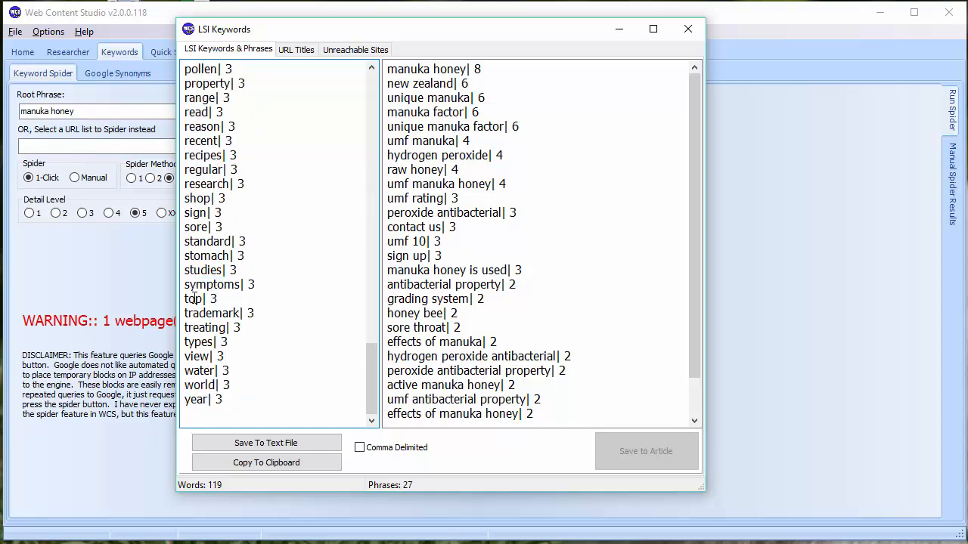
mouse_move(186, 285)
mouse_down()
mouse_move(242, 284)
mouse_move(186, 285)
mouse_up()
drag(249, 284, 257, 285)
double_click(220, 285)
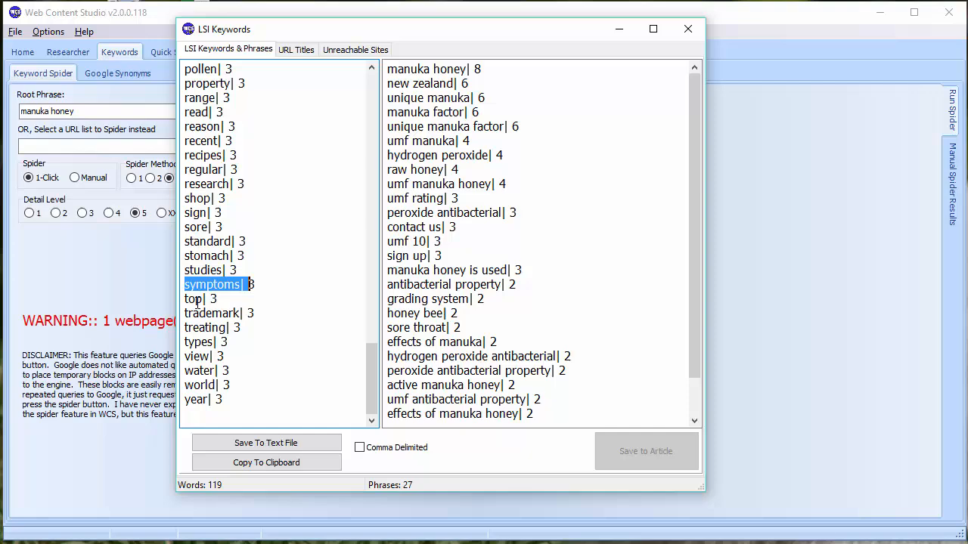
- Go back to the start of the theme words, check the Unreachable Sites list, and return to the keywords and phrases
click(282, 287)
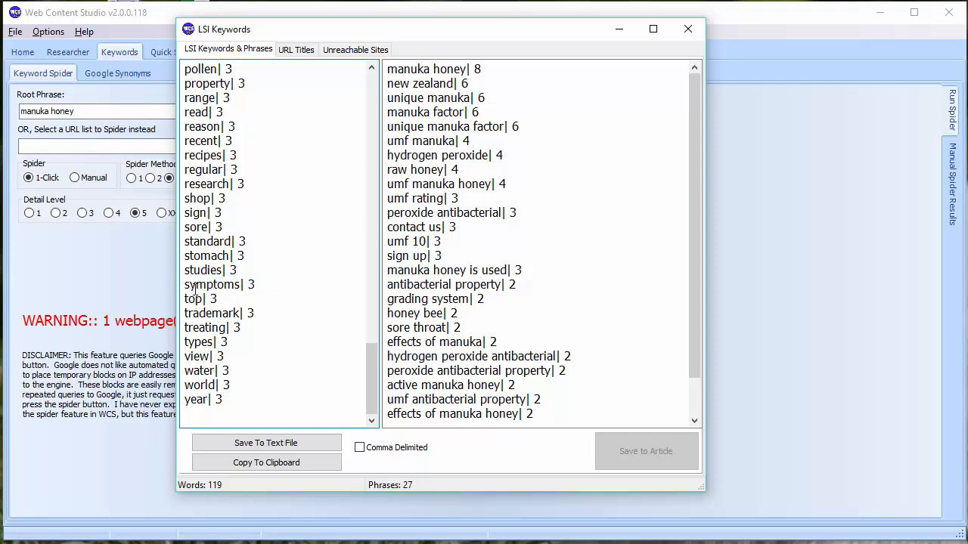
drag(373, 384, 378, 98)
click(238, 66)
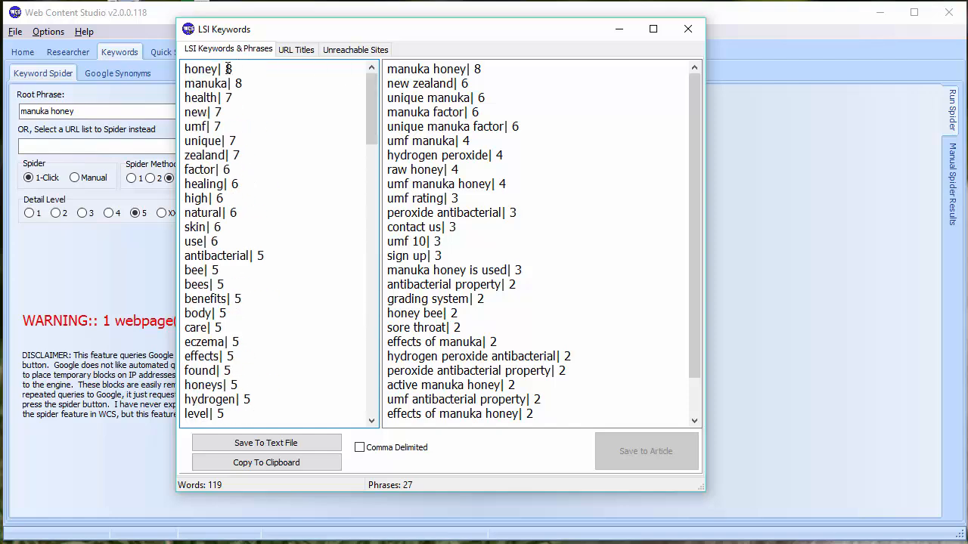
click(337, 50)
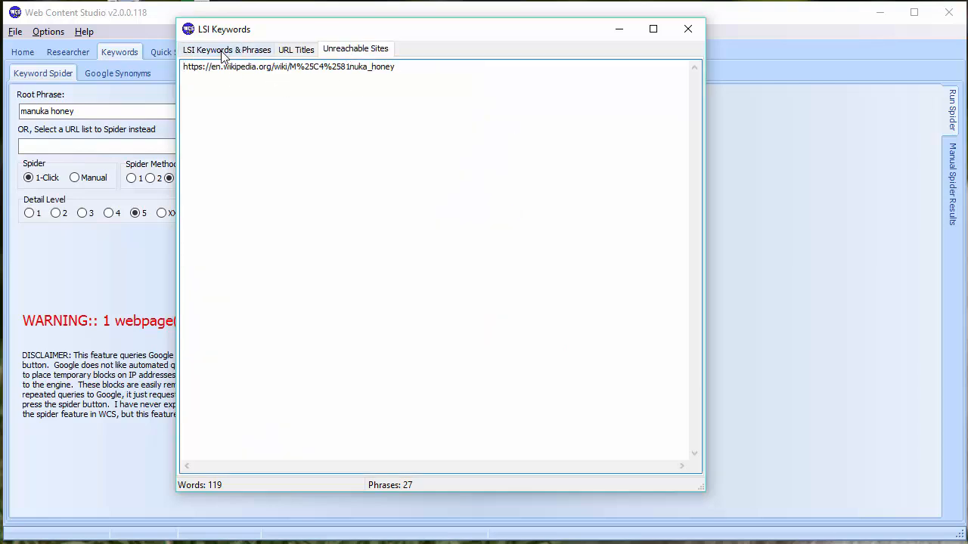
click(222, 52)
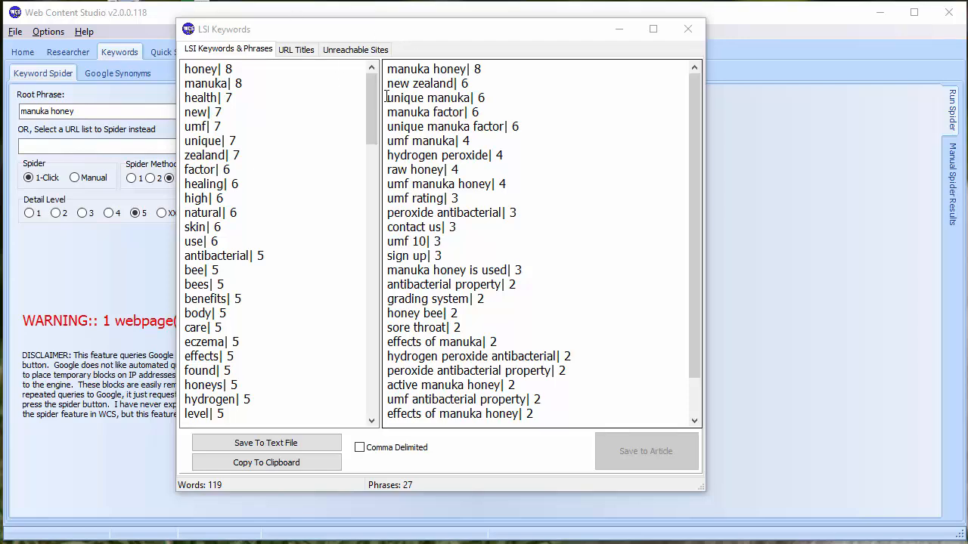
- Delete all theme words from "according" through the end of the list, and return to the start of the list
drag(371, 91, 378, 47)
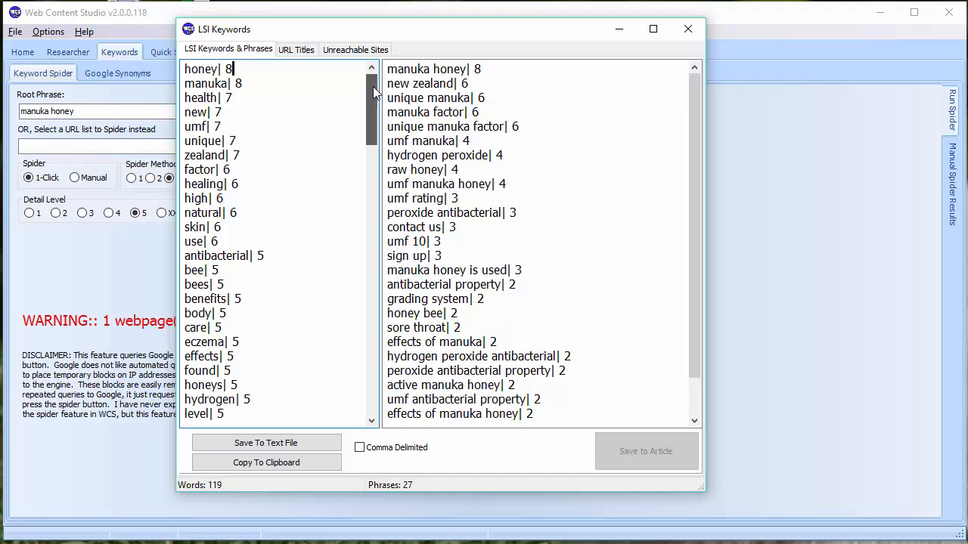
drag(372, 99, 373, 139)
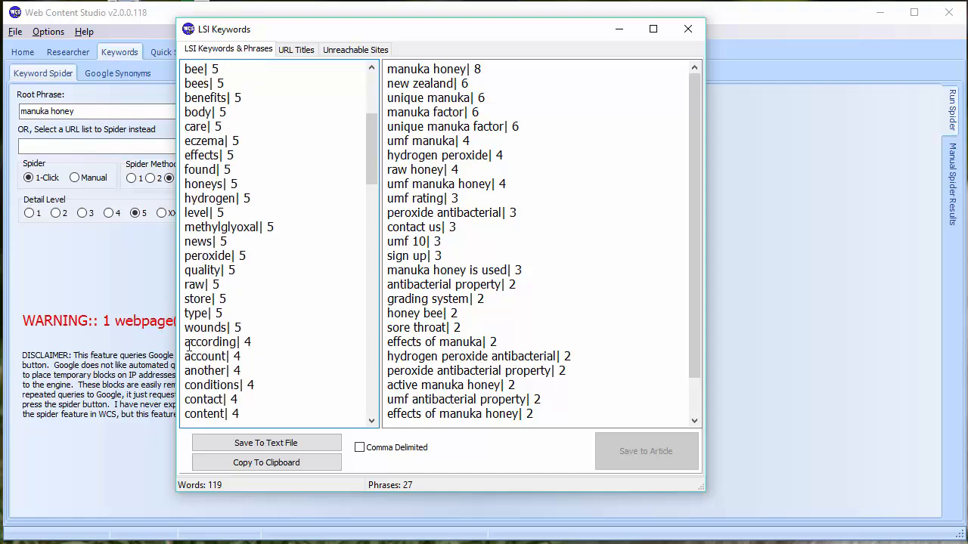
drag(187, 344, 226, 431)
key(Delete)
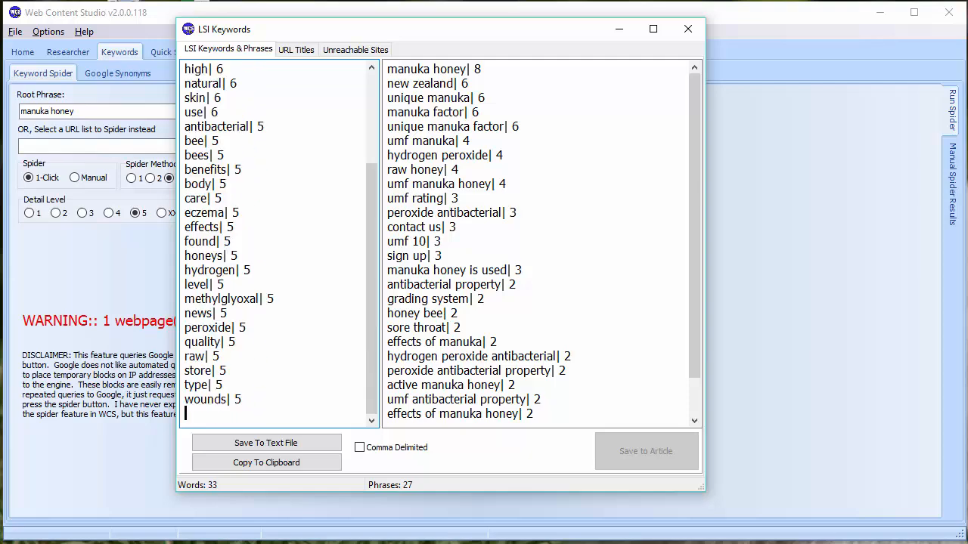
drag(367, 379, 367, 287)
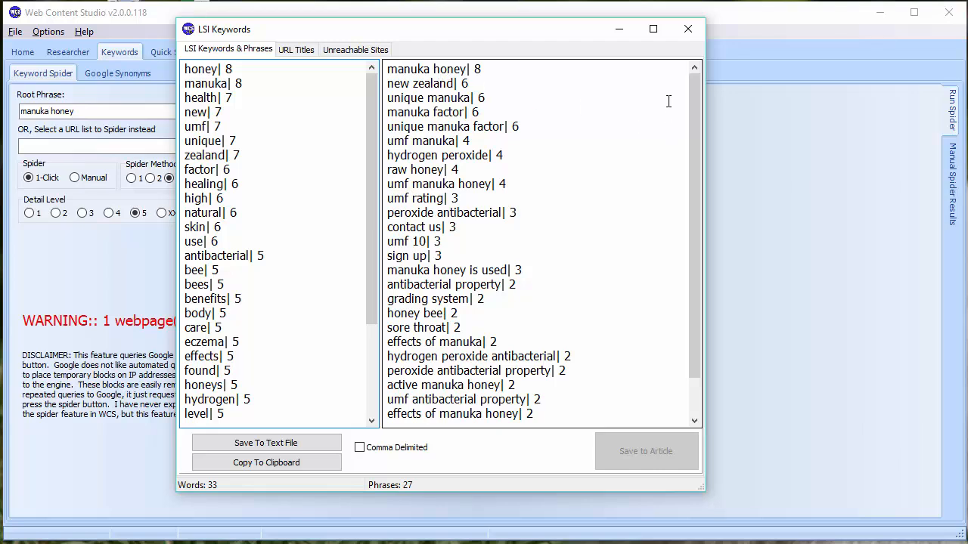
- Delete the phrase "sign up" from the theme phrases
drag(696, 84, 717, 87)
drag(458, 256, 309, 255)
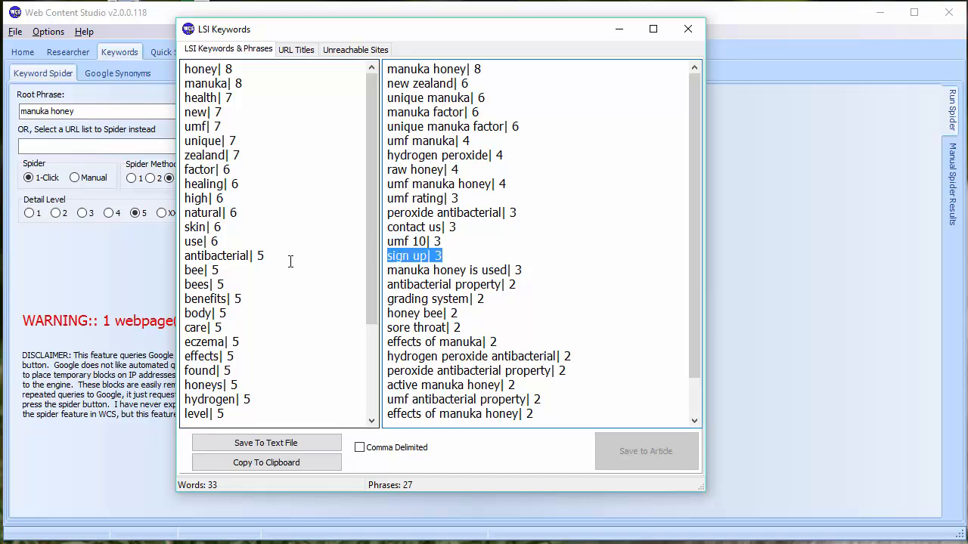
key(Delete)
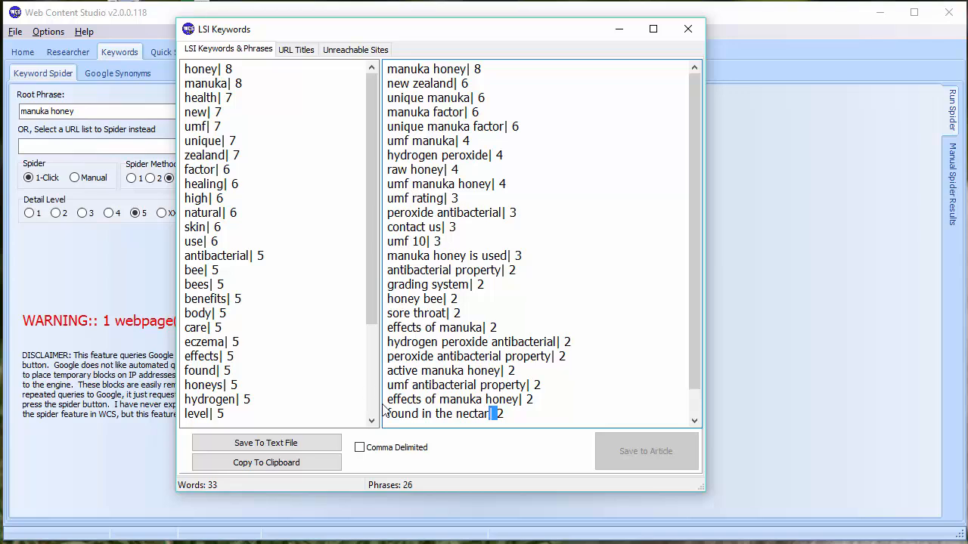
- Examine the phrase "umf antibacterial property", view the spidered pages' URL titles, and return to the keywords and phrases
click(497, 414)
drag(529, 385, 542, 386)
click(485, 385)
drag(413, 384, 408, 385)
drag(383, 386, 509, 385)
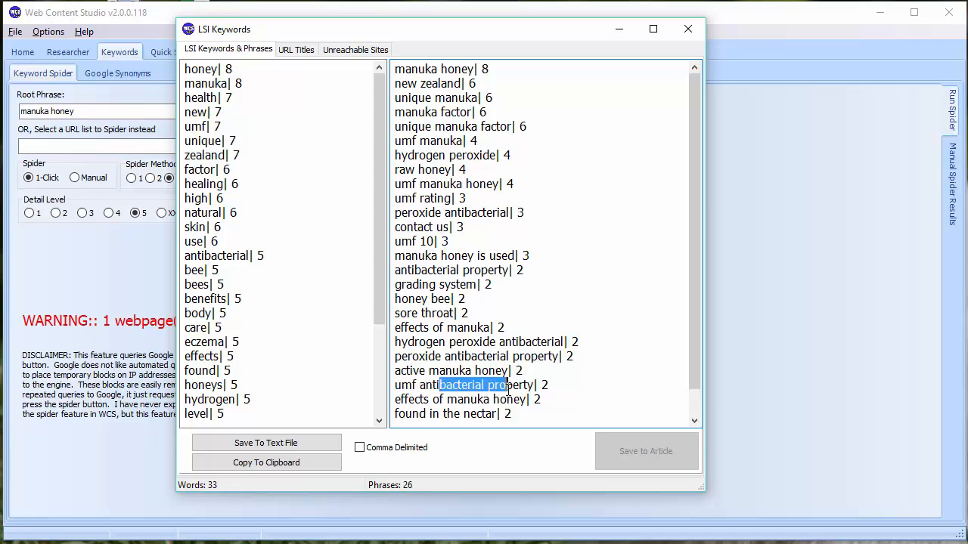
click(534, 385)
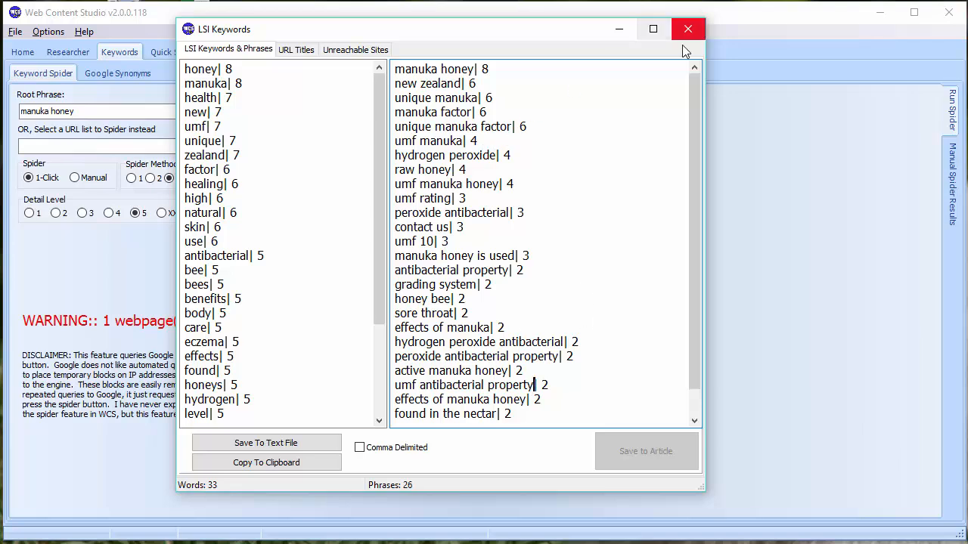
click(297, 49)
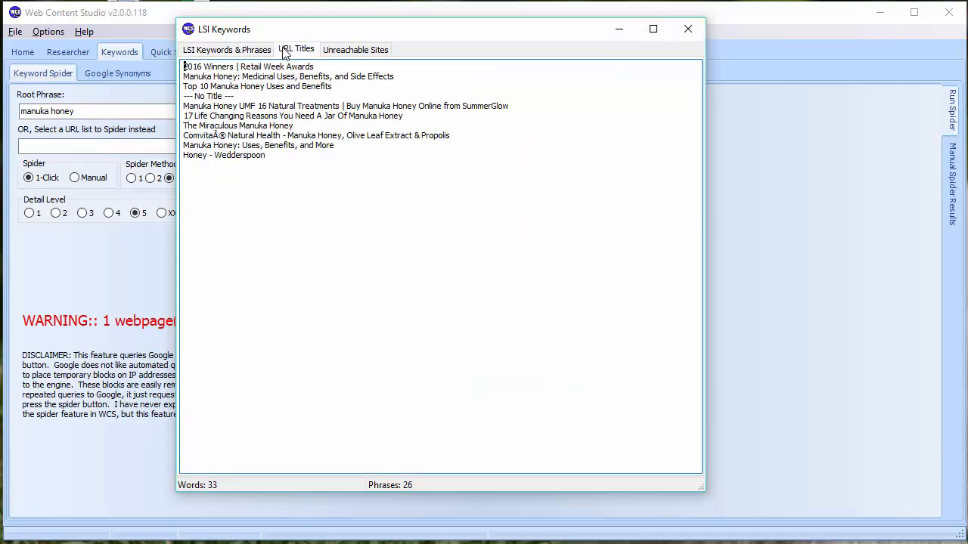
click(226, 50)
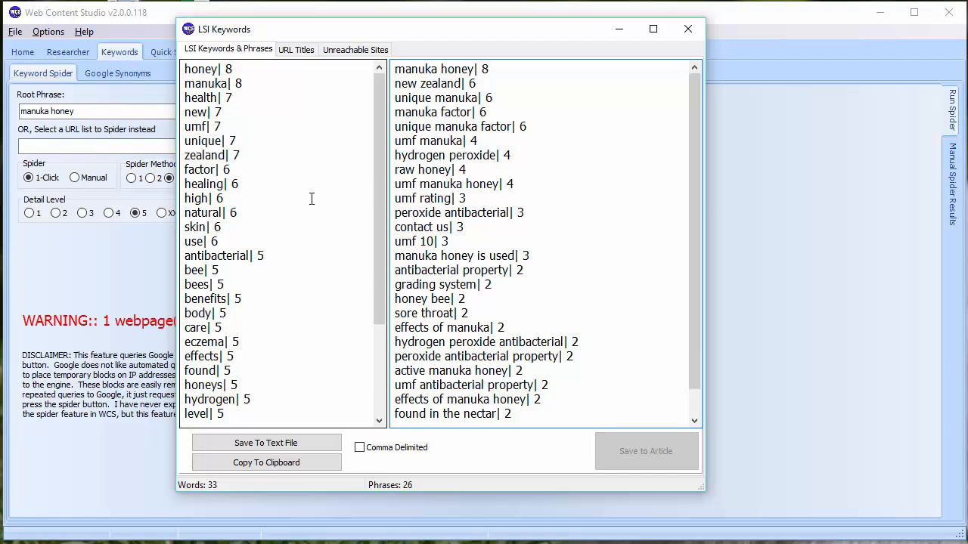
- Move the LSI Keywords window out of the way, and open the Article Manager with the "test" project selected
drag(548, 42, 731, 39)
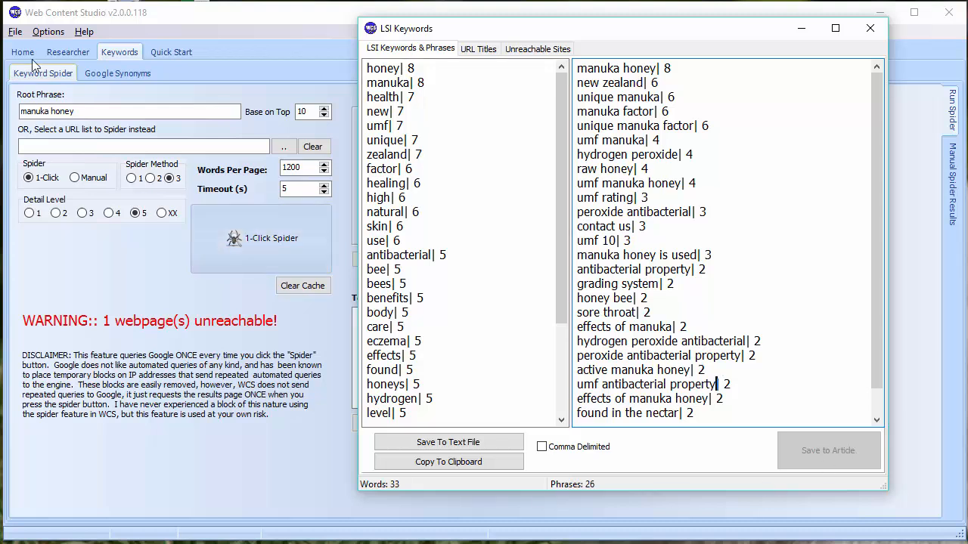
drag(463, 33, 472, 0)
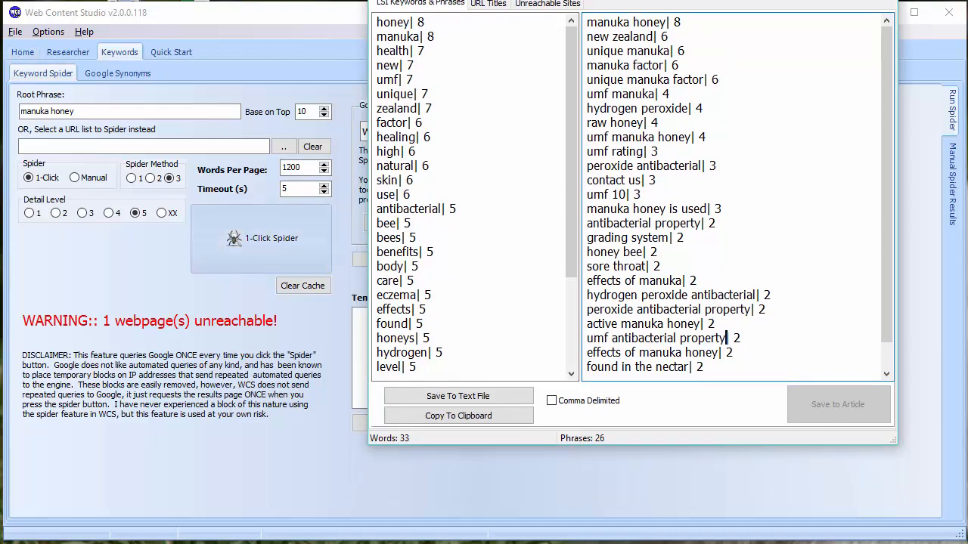
click(19, 34)
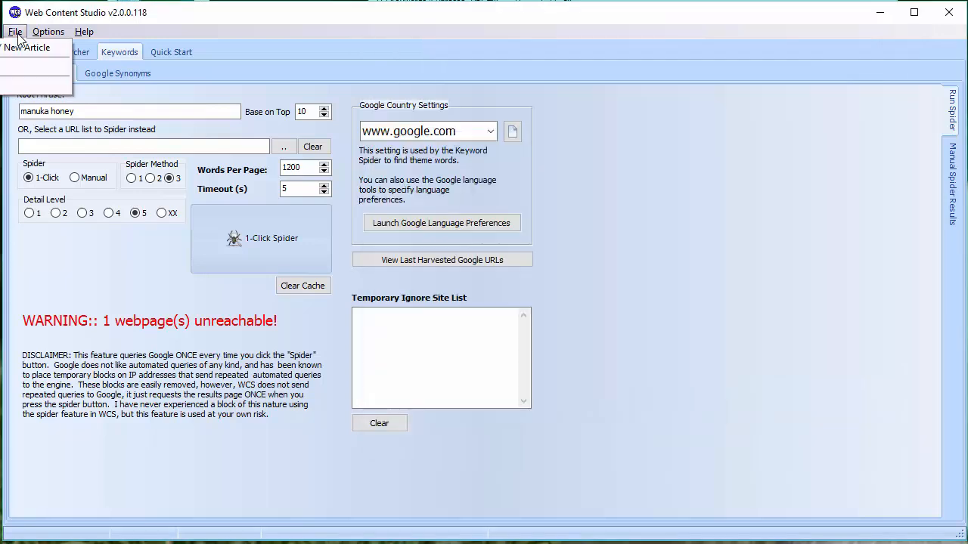
click(28, 49)
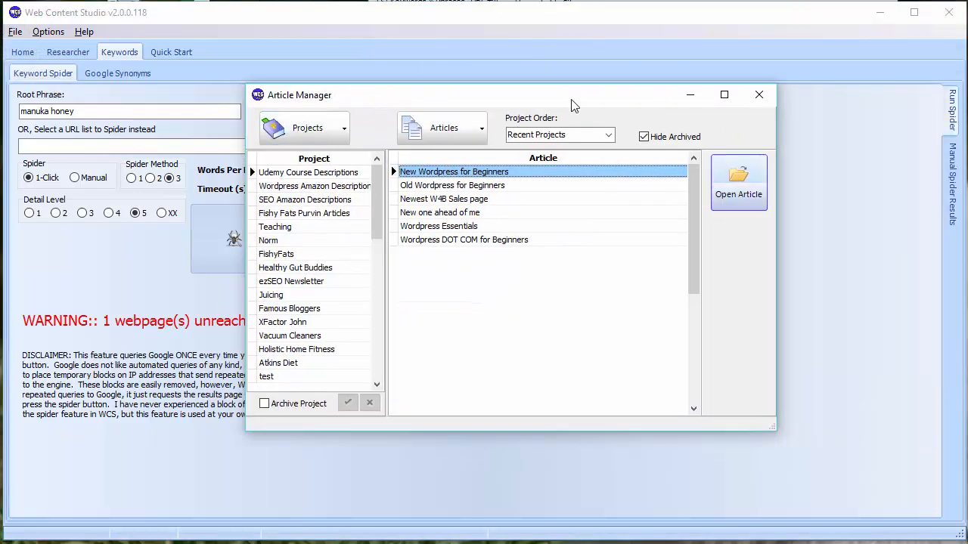
click(273, 376)
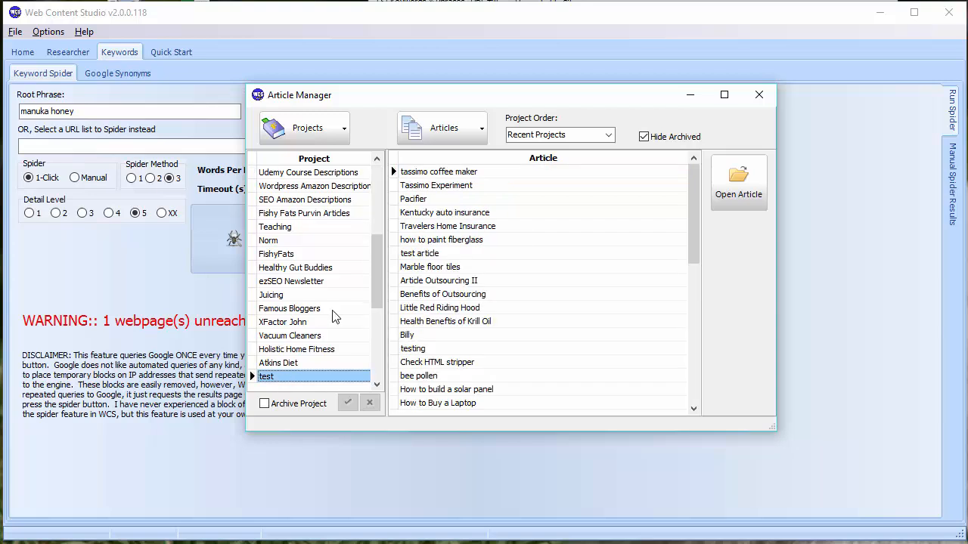
- Create an article named "Manuka Honey" in the "test" project and open it in the editor
click(483, 129)
click(479, 154)
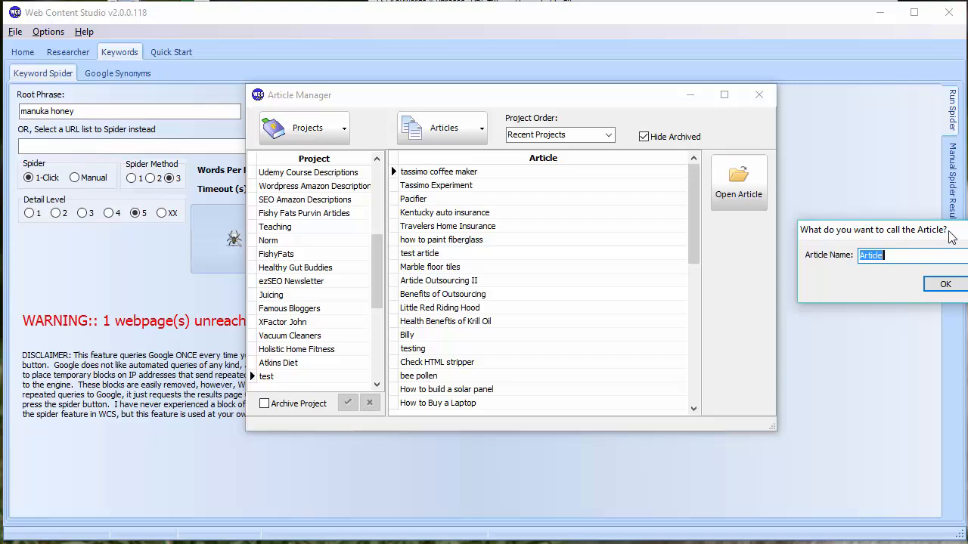
drag(949, 232, 567, 224)
text(Manuka)
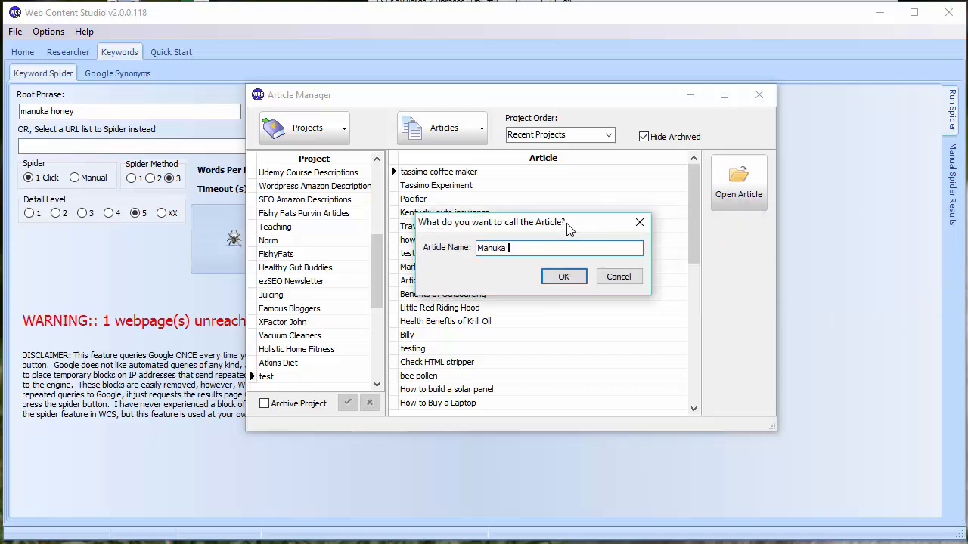
text( Honey)
click(563, 277)
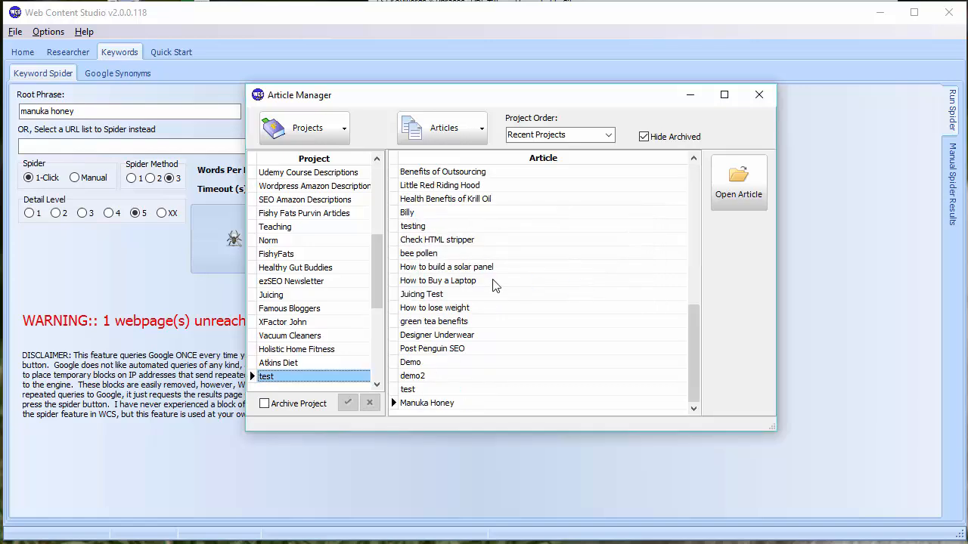
double_click(428, 403)
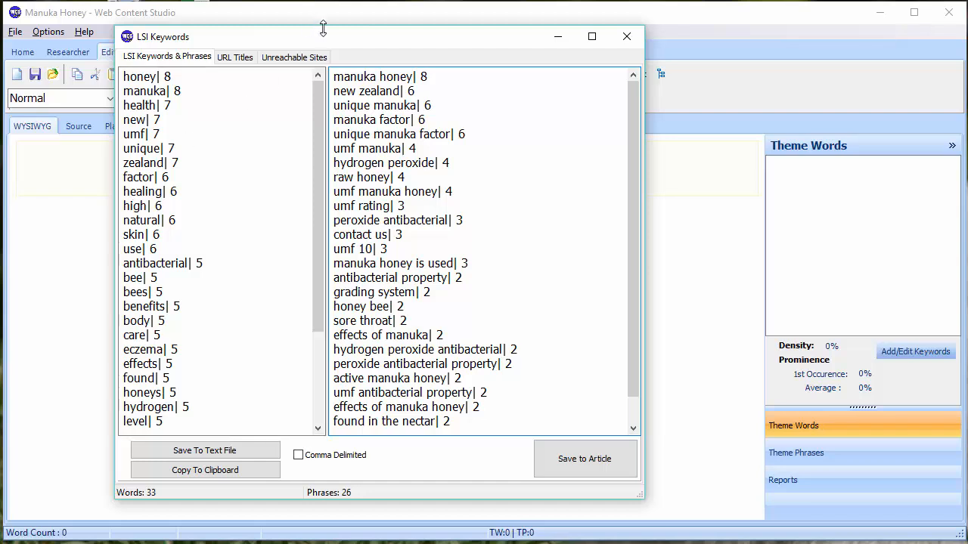
- Save the LSI words and phrases as a comma-delimited text file at C:\temp\file.txt, and look over its contents in Notepad++
drag(324, 38, 432, 43)
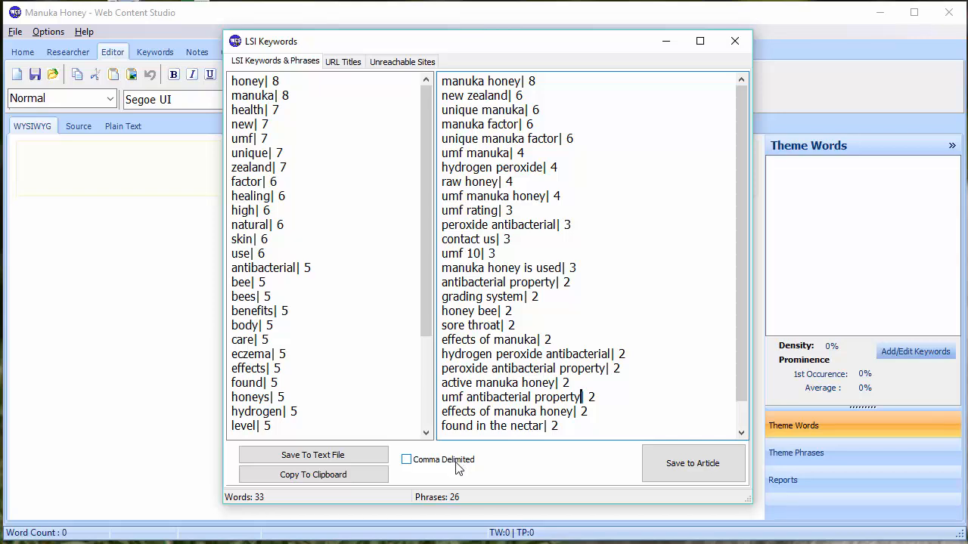
click(423, 461)
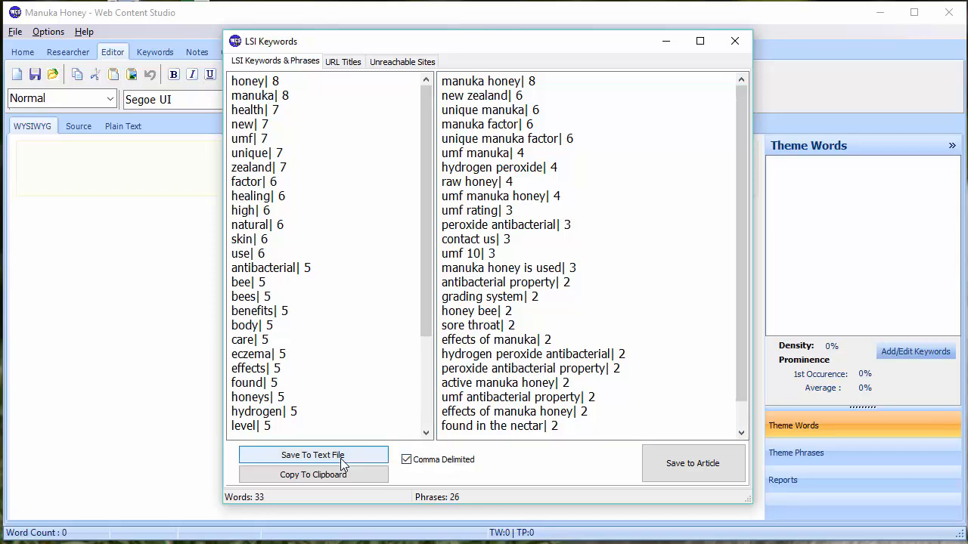
click(342, 457)
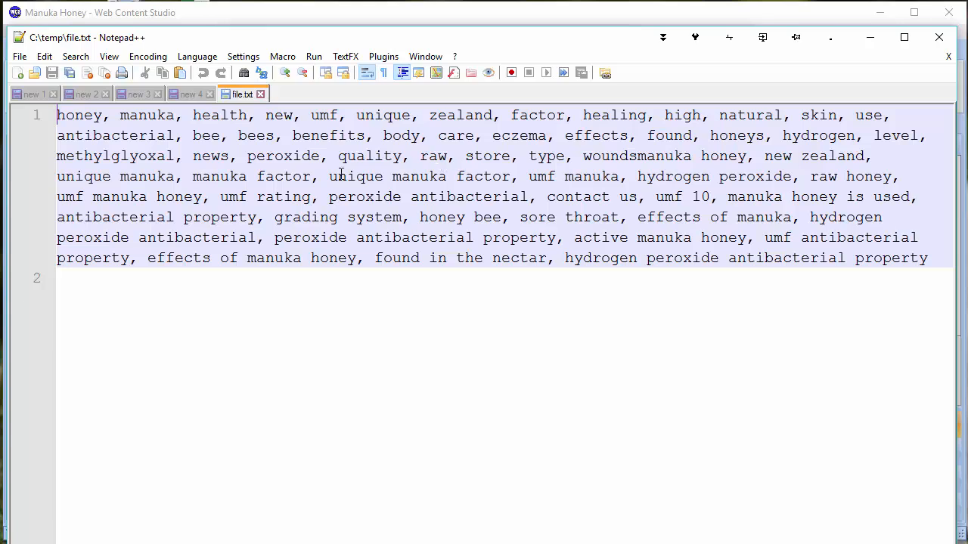
drag(271, 171, 936, 241)
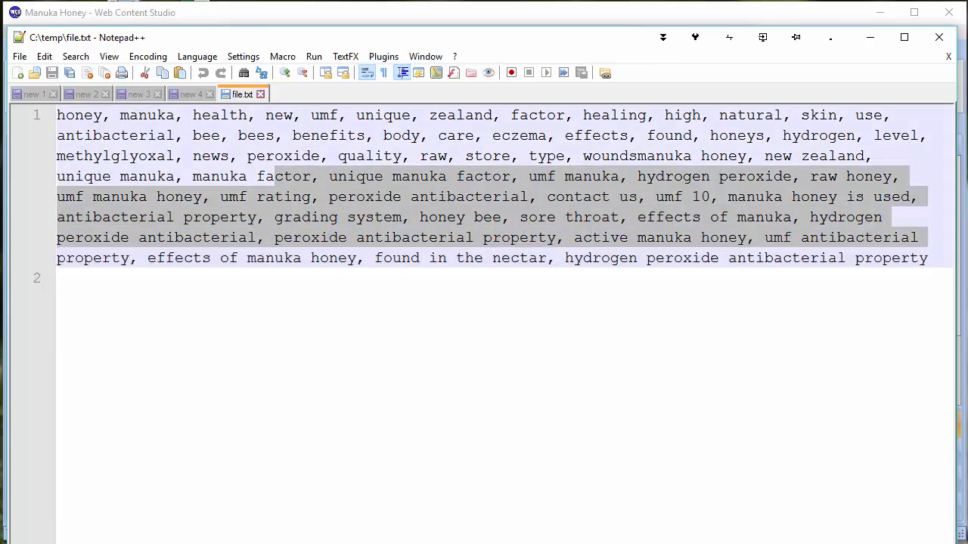
drag(325, 37, 967, 1)
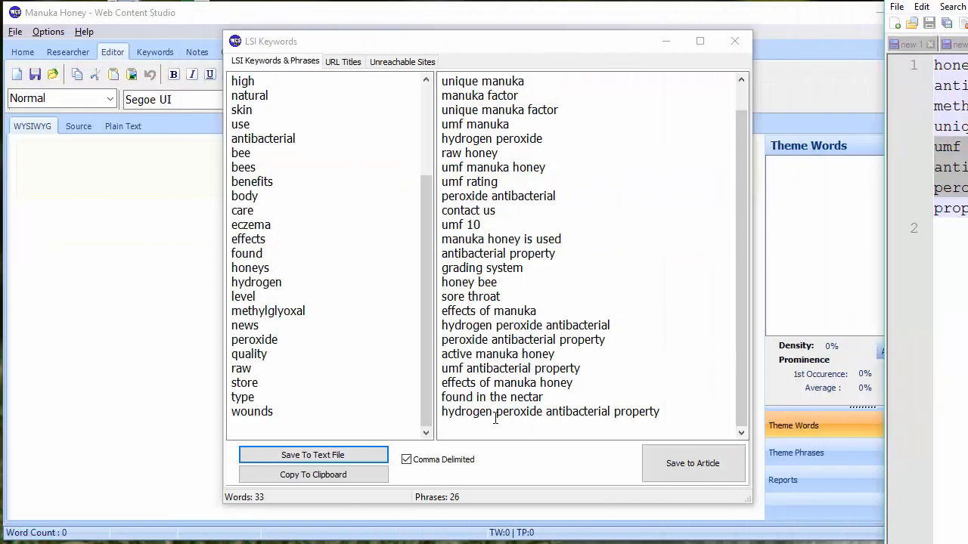
- Copy the comma-delimited words and phrases to the clipboard and paste them into a new Notepad++ document
click(368, 475)
drag(967, 1, 82, 32)
click(3, 67)
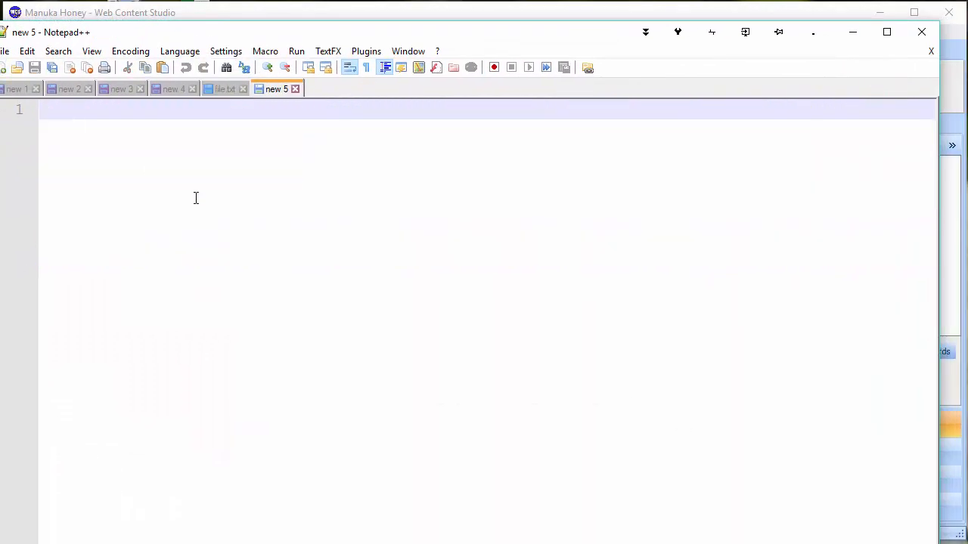
right_click(245, 175)
click(296, 224)
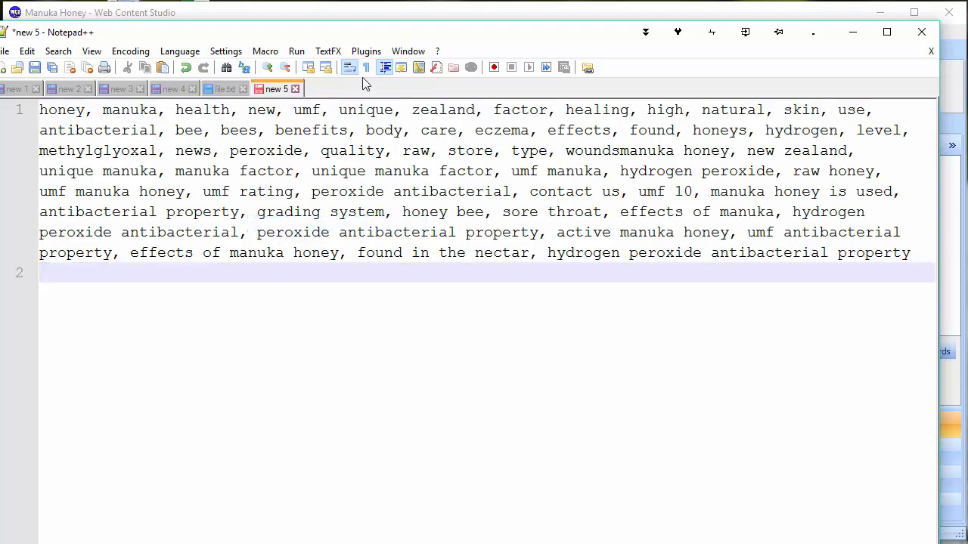
drag(378, 35, 967, 35)
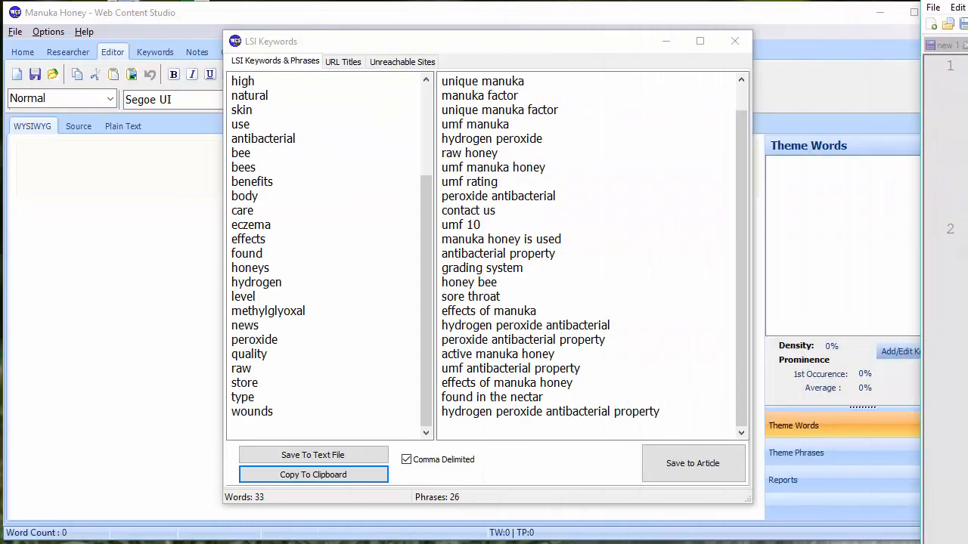
- Turn off comma delimiting, copy the words and phrases again, and replace the Notepad++ document's contents with the copied list
click(435, 464)
click(267, 476)
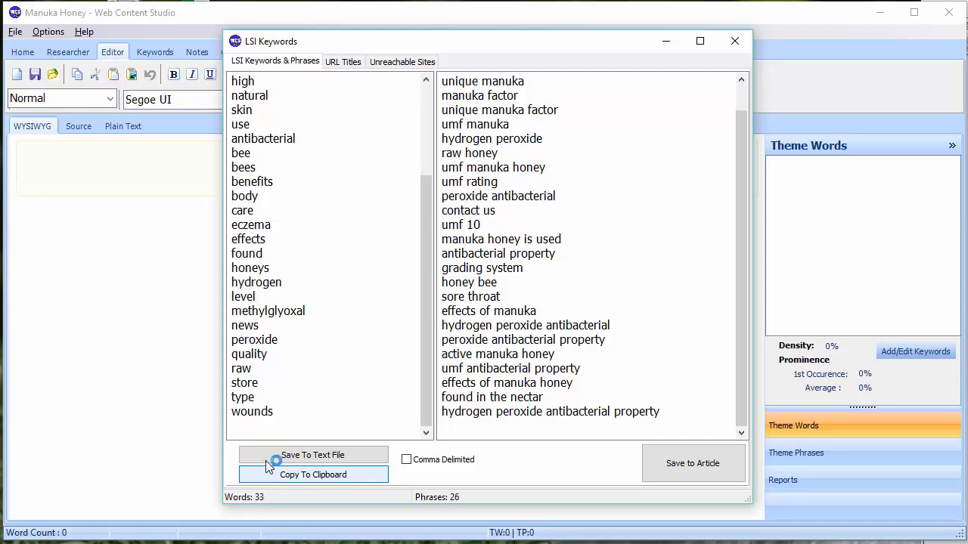
click(303, 479)
drag(967, 30, 390, 30)
key(ctrl+a)
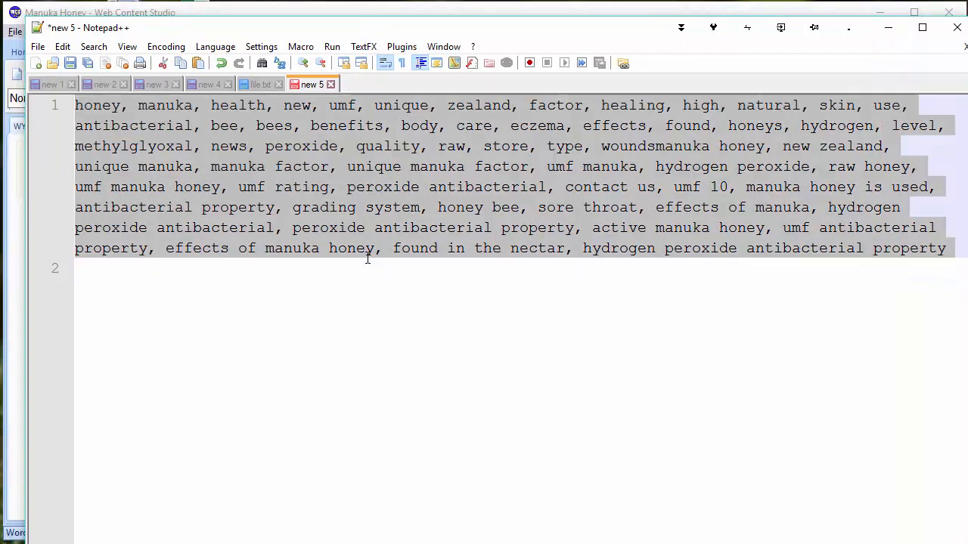
key(Delete)
right_click(367, 258)
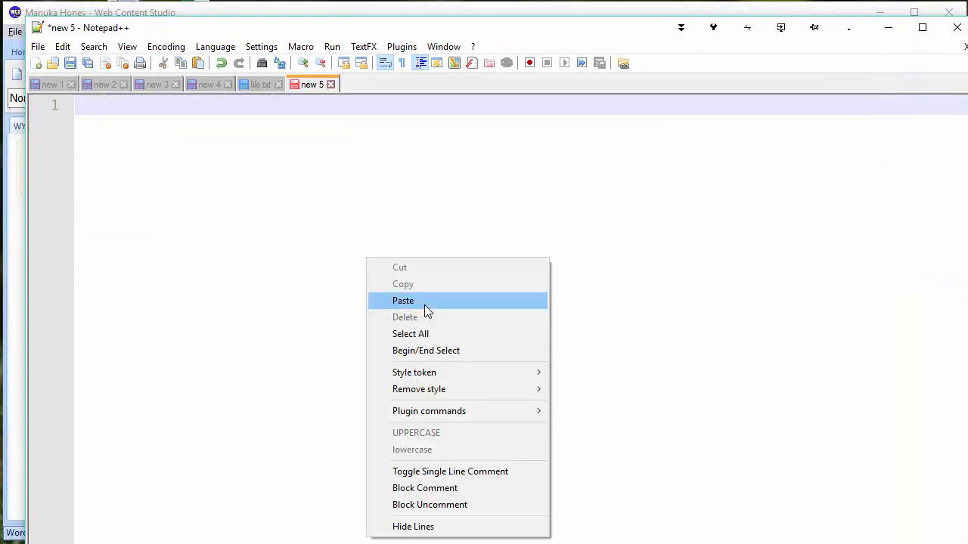
click(424, 303)
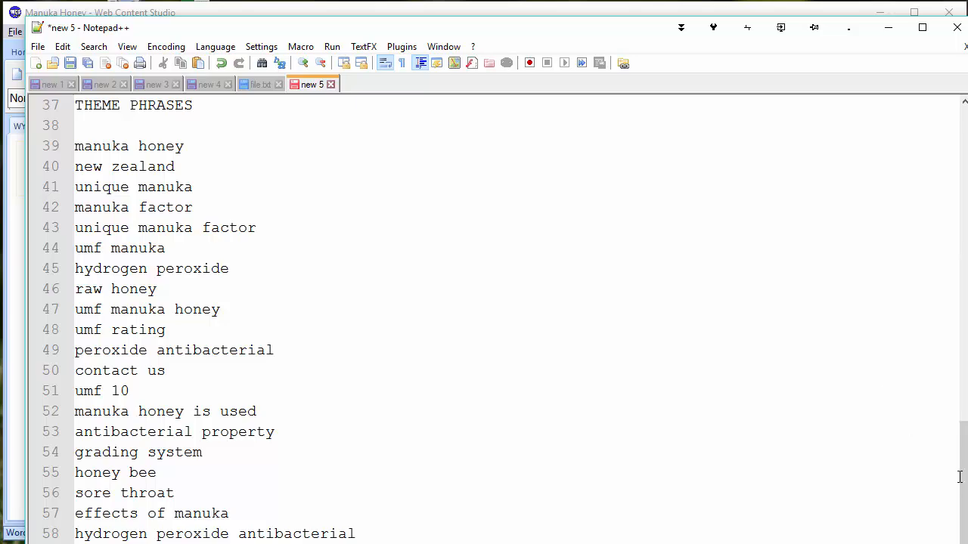
- Look through the pasted THEME WORDS and THEME PHRASES lists, then close Notepad++ to return to the LSI keyword results
drag(960, 478, 960, 162)
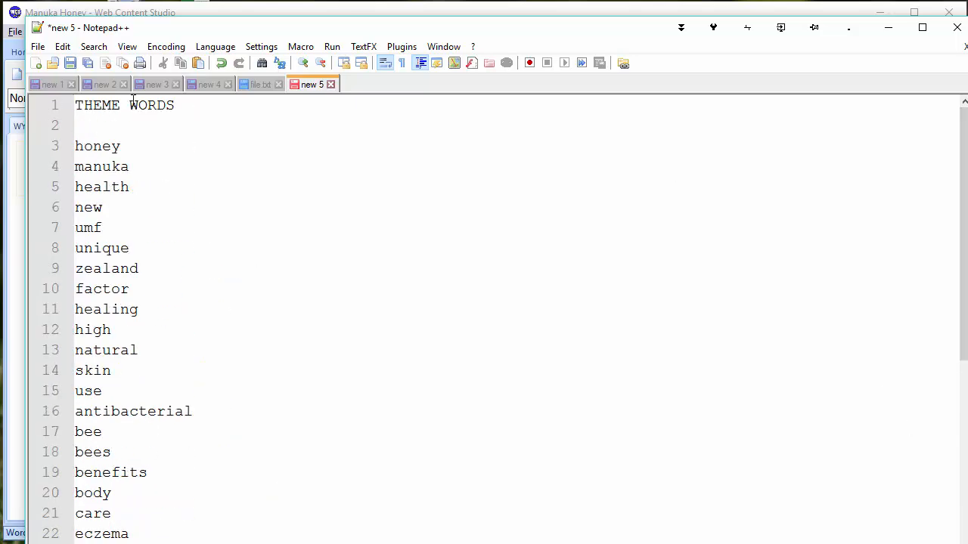
scroll(144, 227, down, 9)
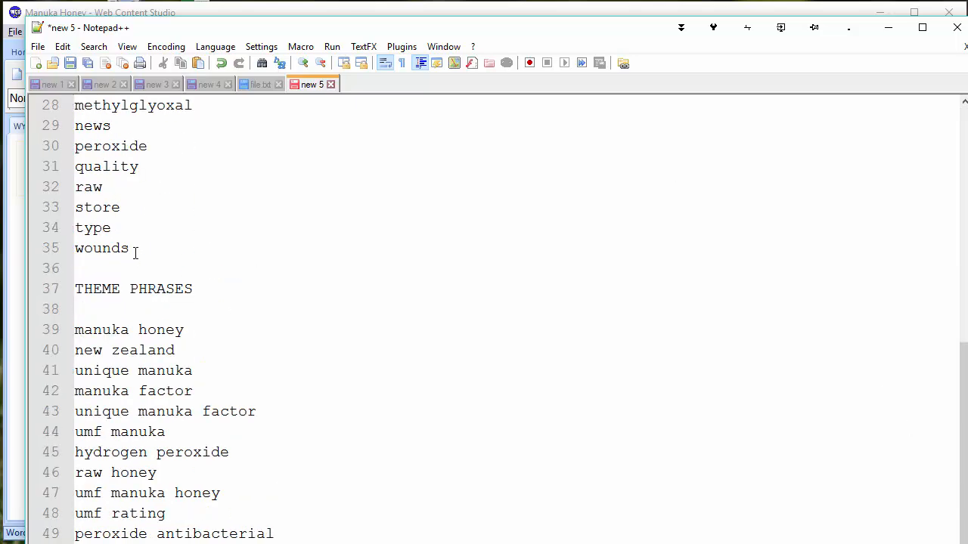
scroll(168, 361, down, 3)
scroll(168, 361, up, 6)
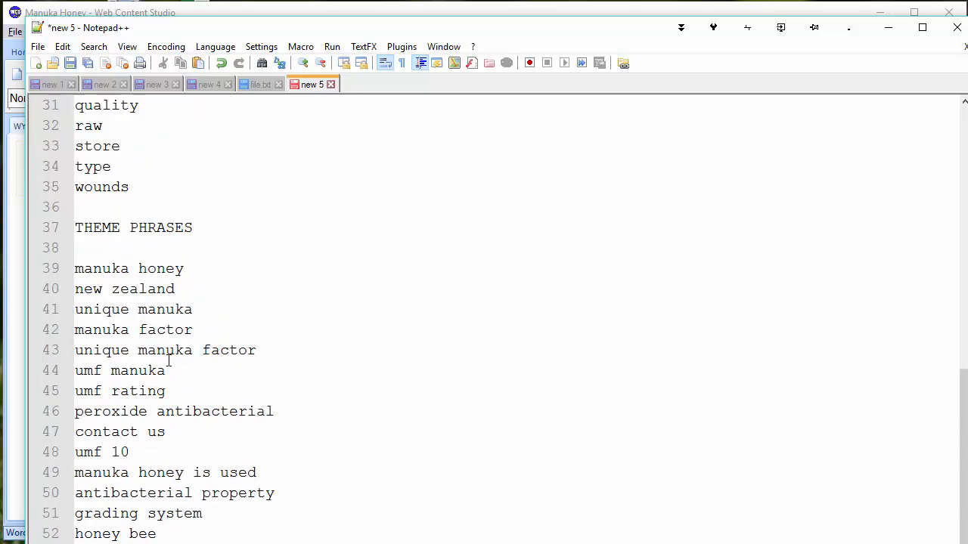
scroll(169, 361, down, 5)
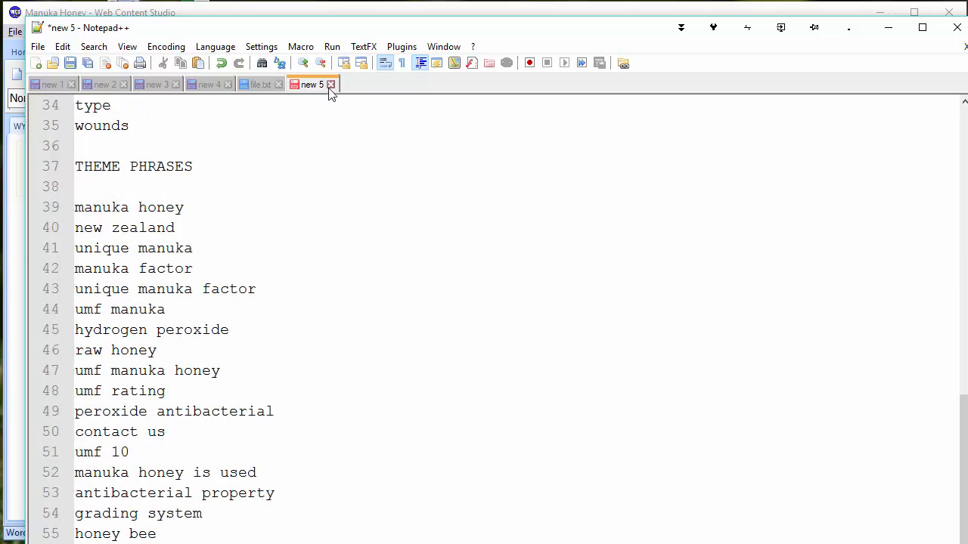
click(950, 27)
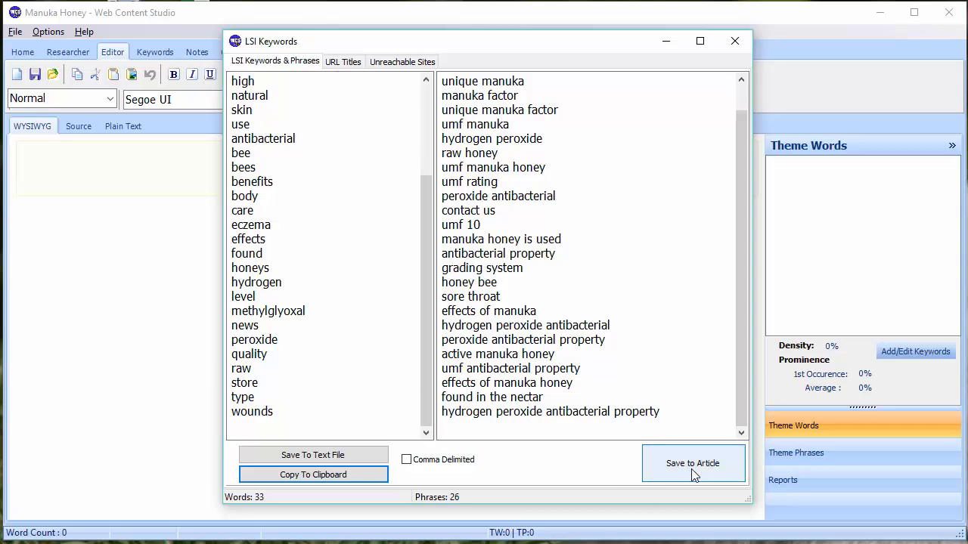
- Save the LSI words and phrases to the Manuka Honey article, and review its theme words and theme phrases in the editor
click(719, 448)
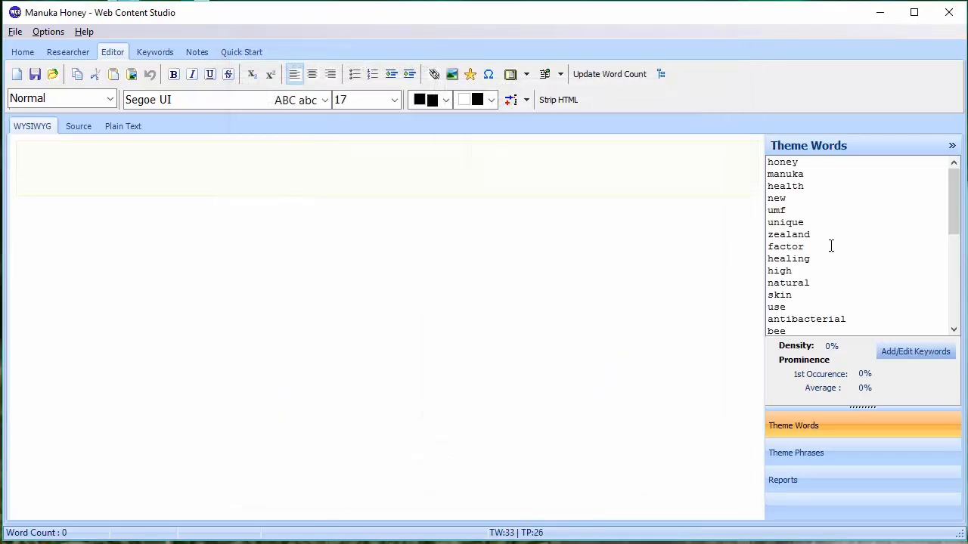
mouse_move(955, 182)
mouse_down()
mouse_move(961, 261)
mouse_move(956, 165)
mouse_up()
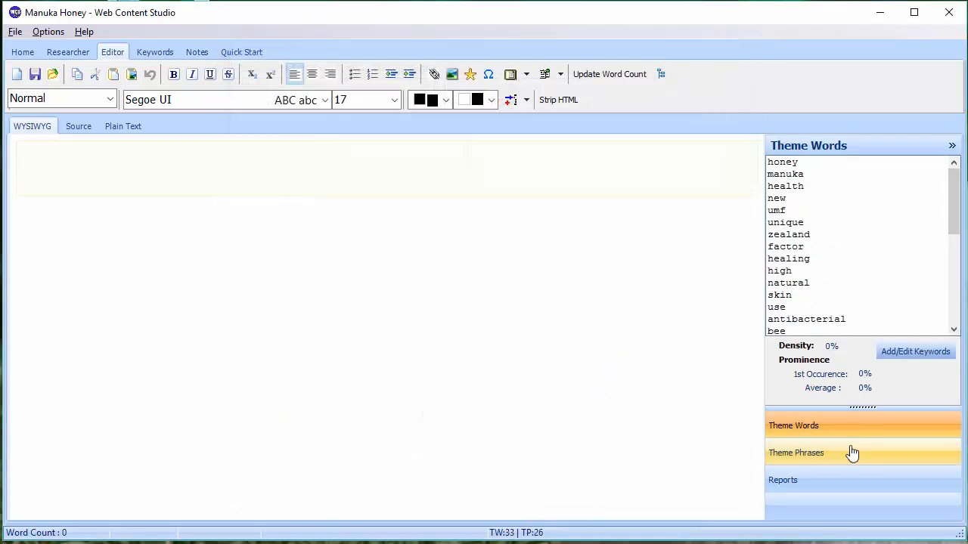
click(852, 452)
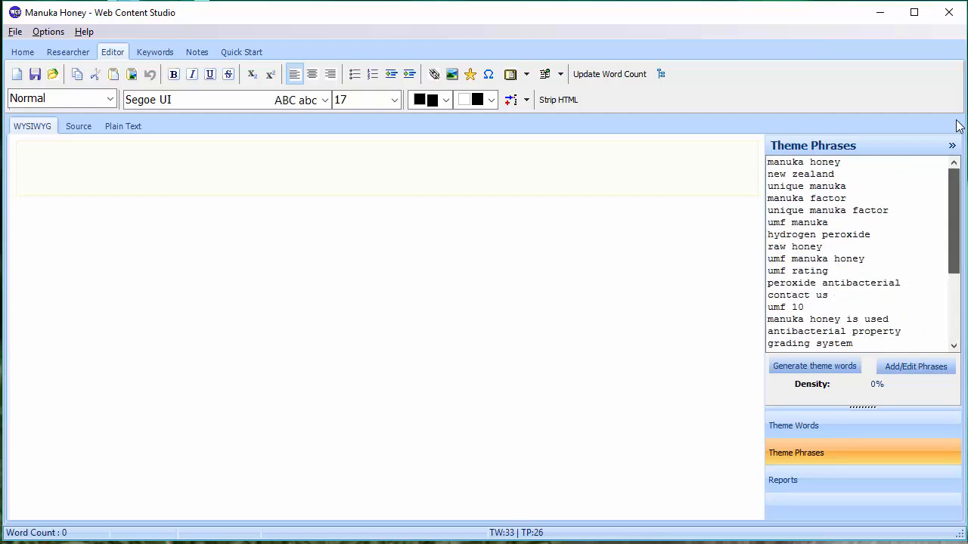
click(874, 426)
drag(954, 171, 961, 110)
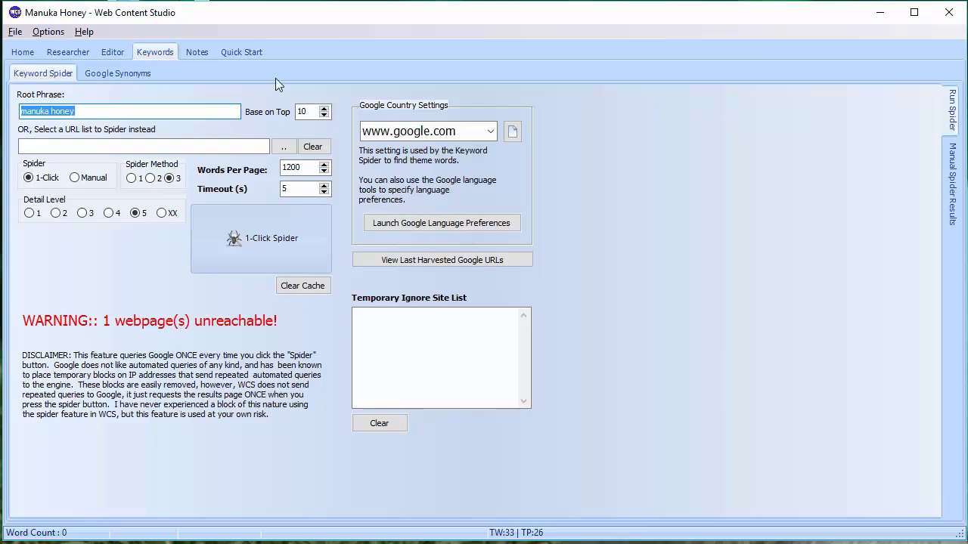
- Compare the Keyword Spider's Manual and 1-Click options, leaving the spider on 1-Click with detail level 4
click(91, 178)
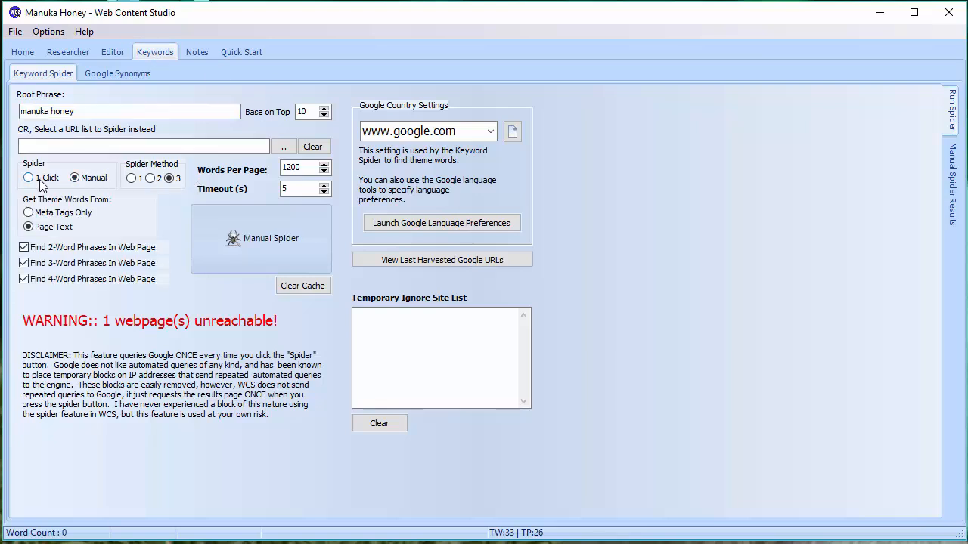
click(38, 180)
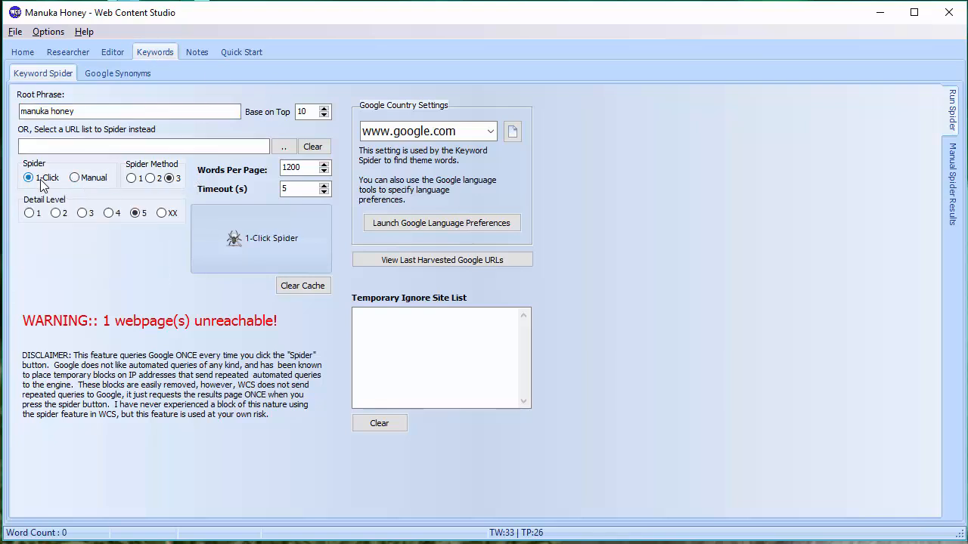
click(79, 180)
click(33, 180)
click(78, 179)
click(40, 180)
click(109, 214)
- Switch to the Notepad++ notes and compare the theme word counts recorded for settings 1, 3, 5 and XX
key(alt+Tab)
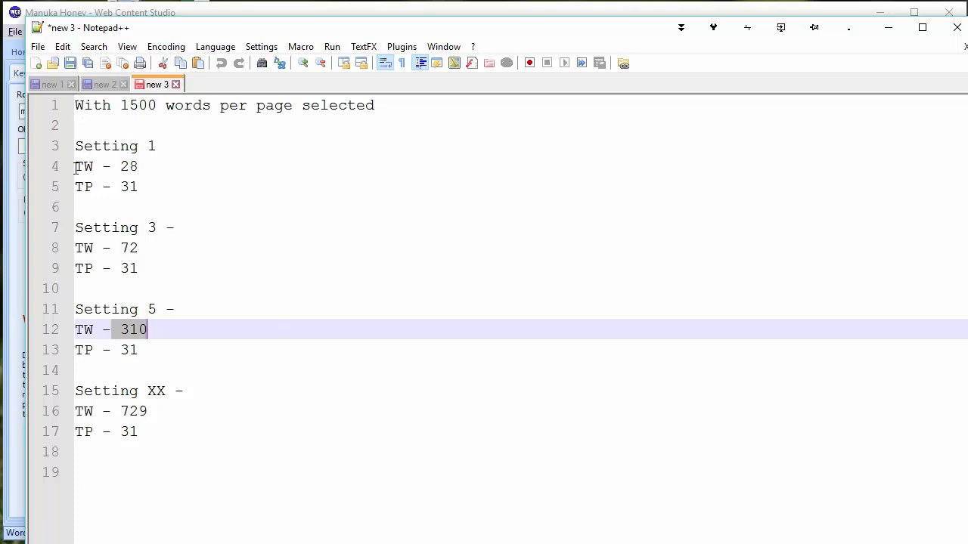
drag(76, 167, 155, 161)
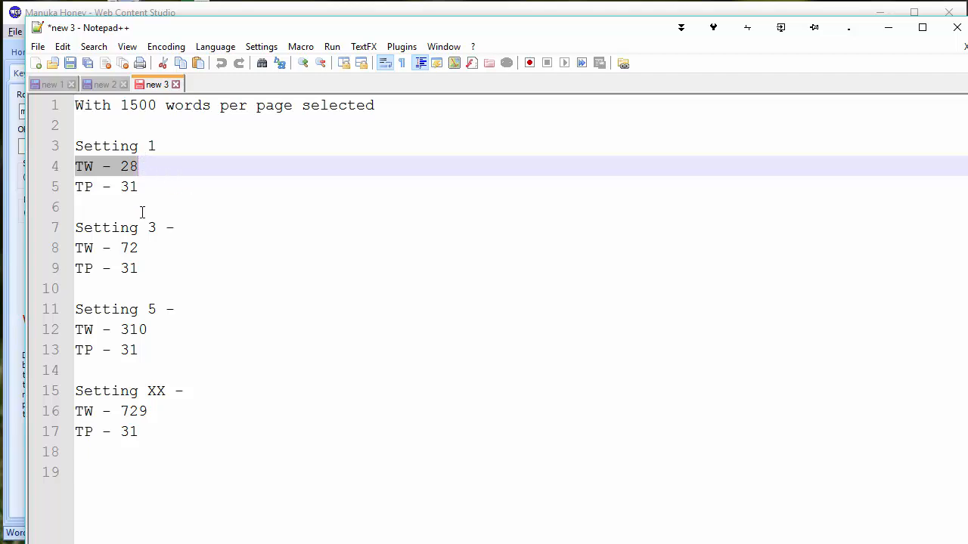
double_click(139, 248)
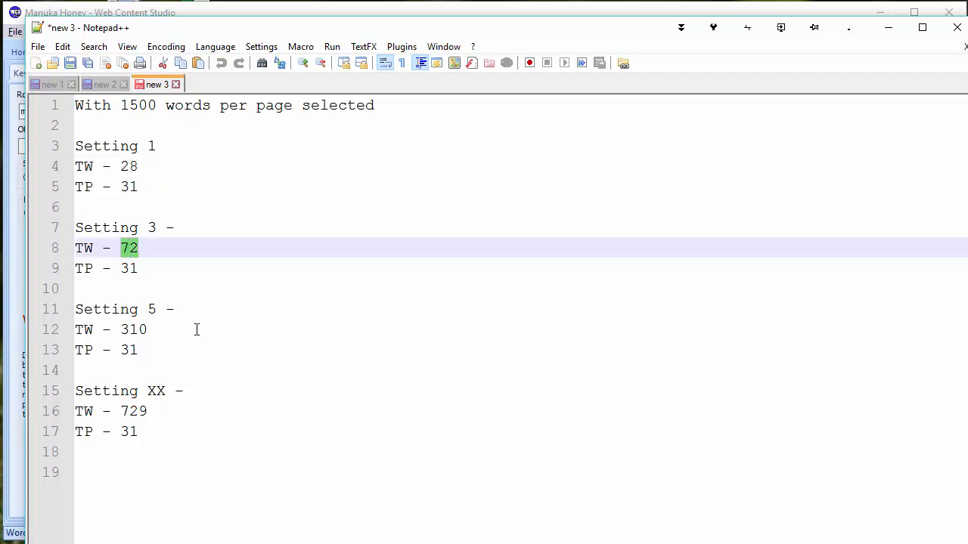
double_click(147, 329)
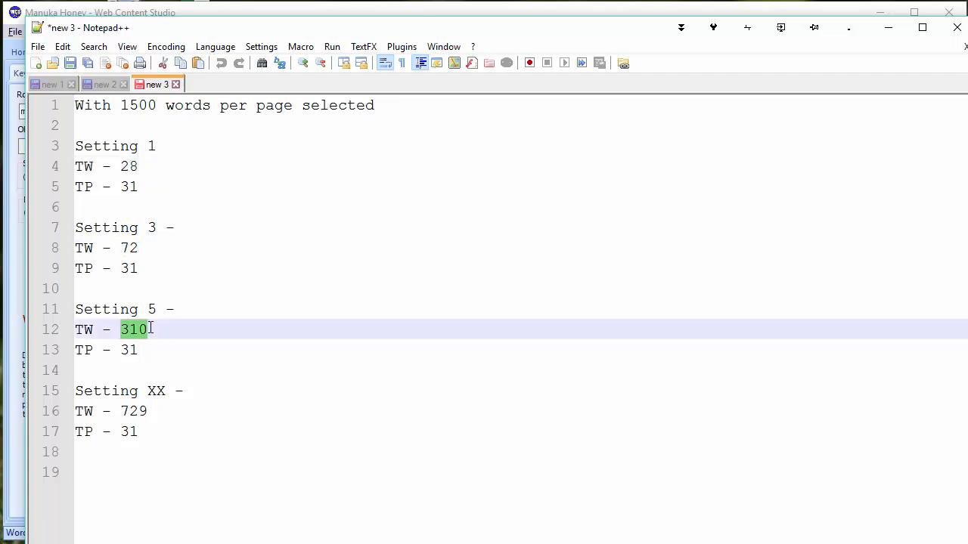
click(147, 412)
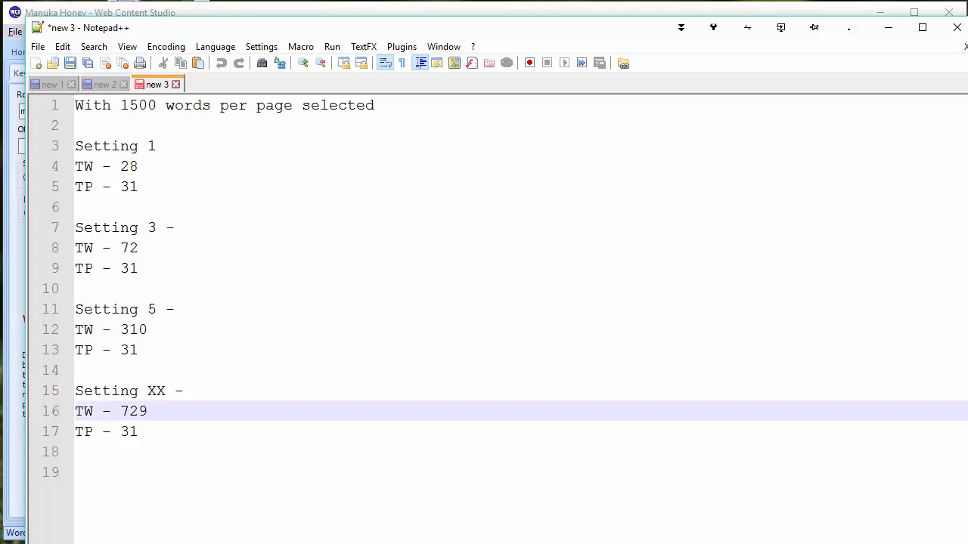